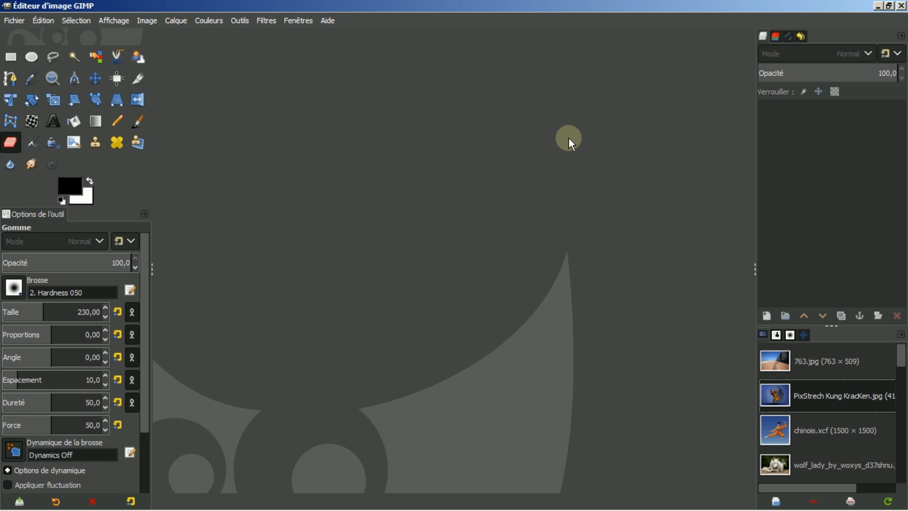
Switch to Chrome and search DeviantArt for "brush gimp".
mouse_move(156, 503)
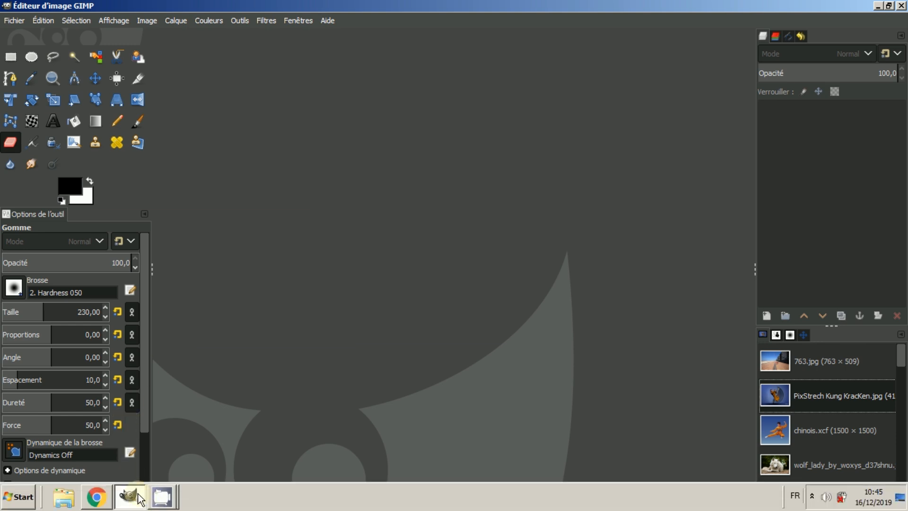
left_click(98, 501)
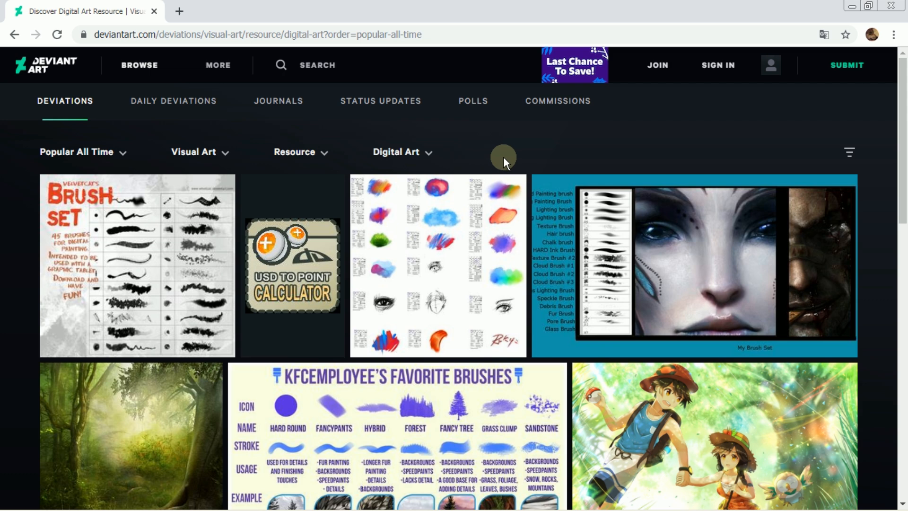
right_click(743, 124)
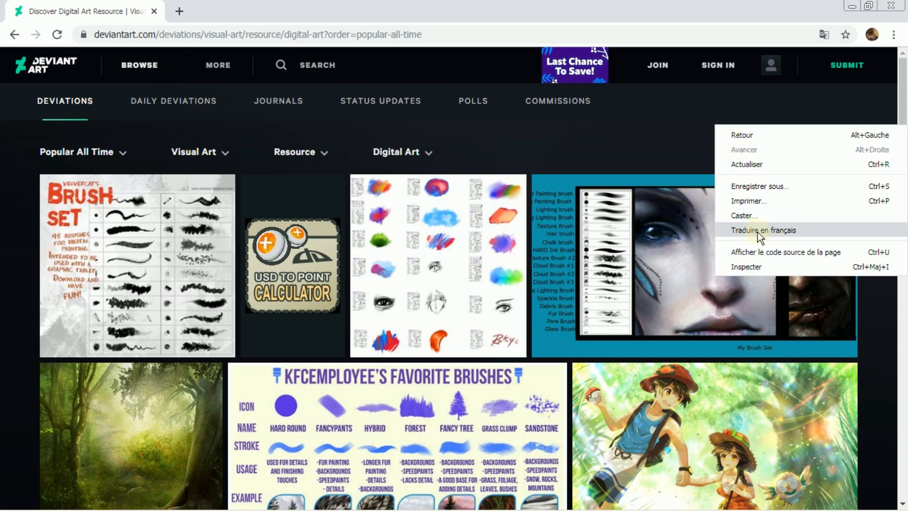
left_click(662, 119)
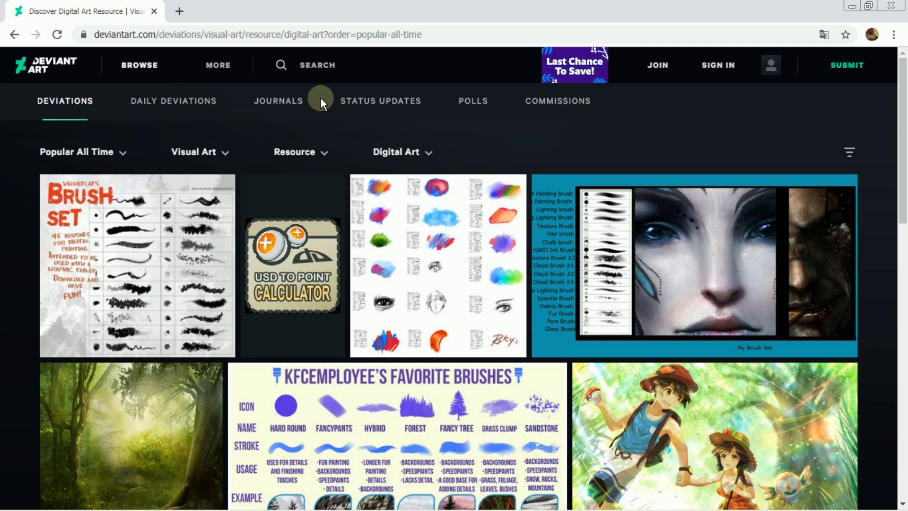
left_click(316, 65)
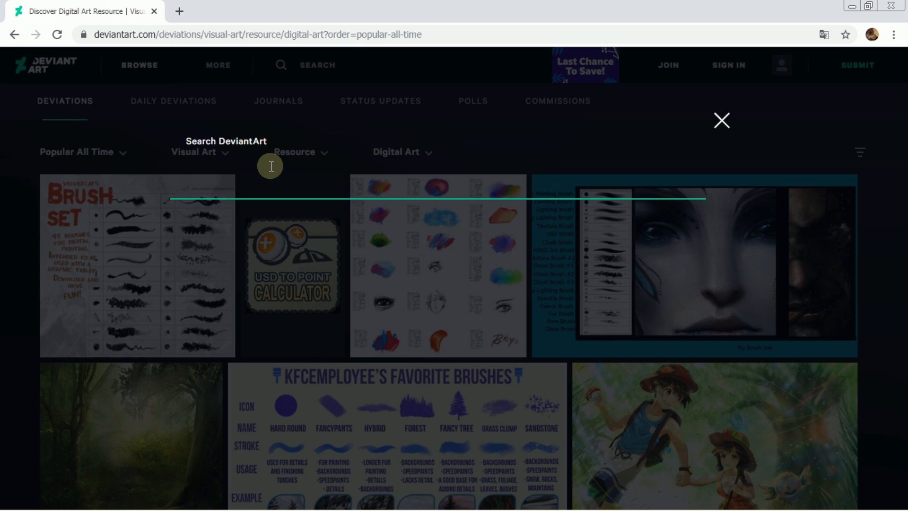
type("bru")
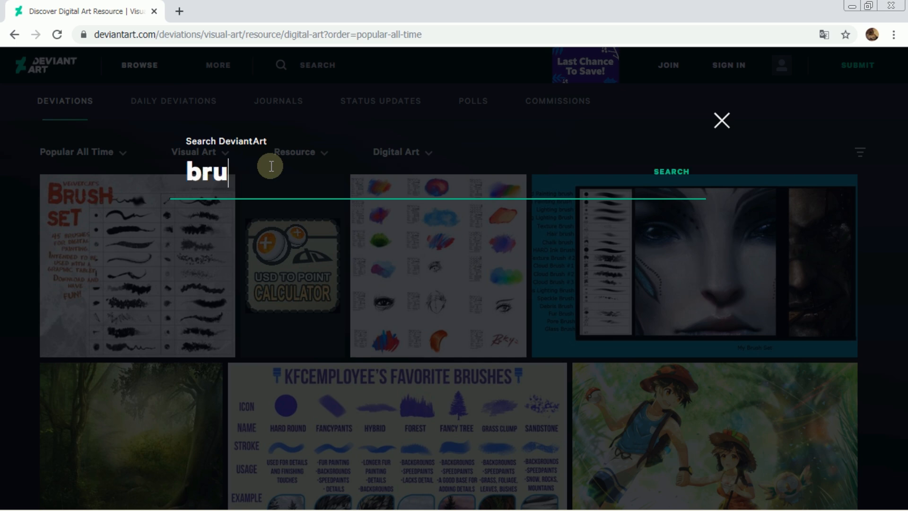
type("sh gi")
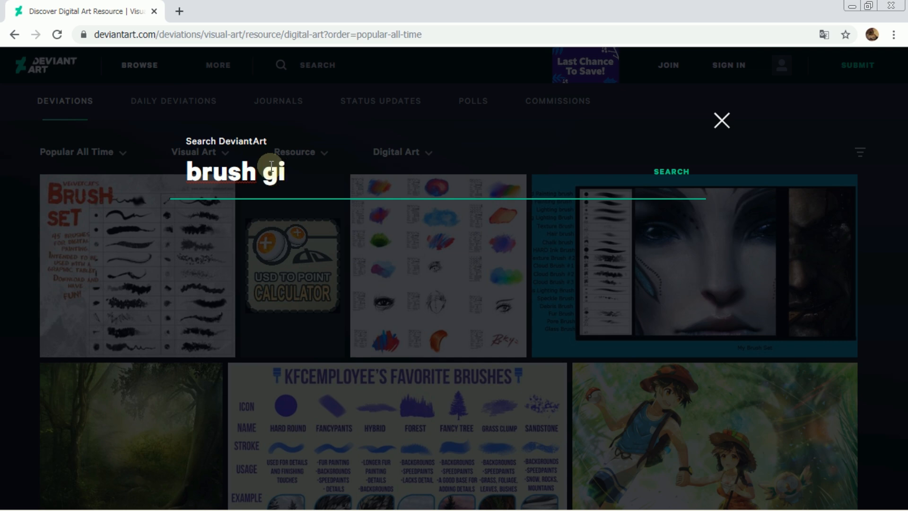
type("mp")
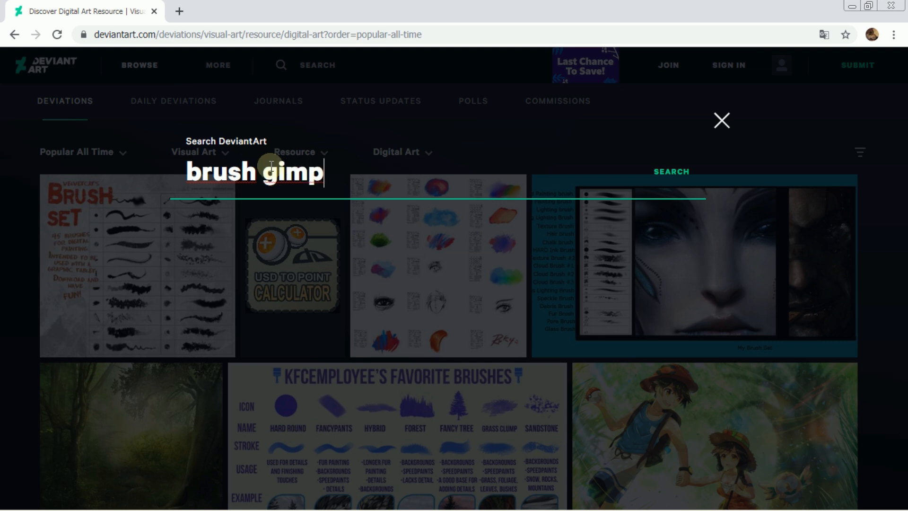
key("Return")
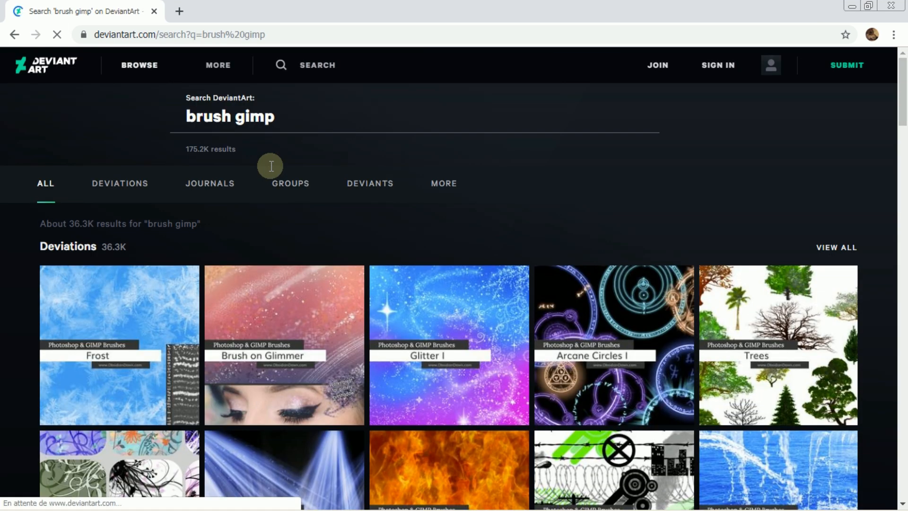
Show all deviations found for the search and look through the available brush sets.
scroll(354, 218, "down", 5)
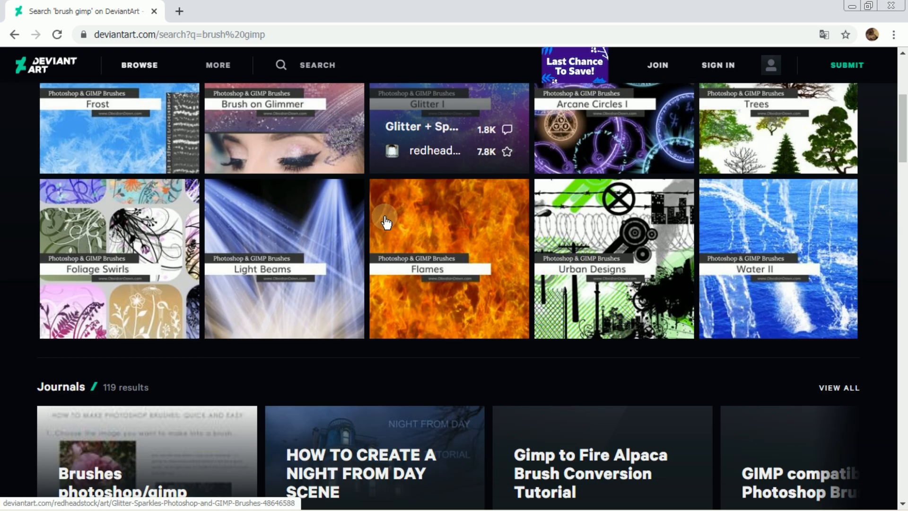
scroll(384, 218, "down", 4)
scroll(383, 217, "up", 9)
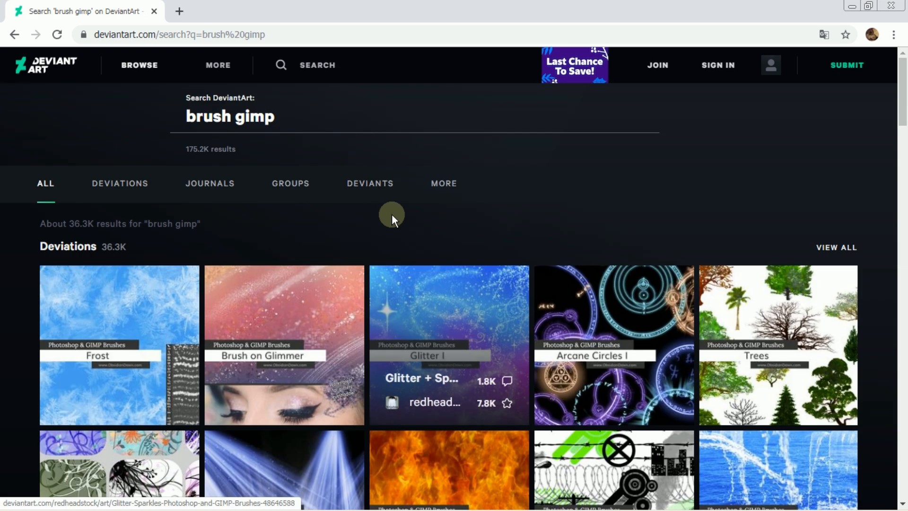
left_click(839, 251)
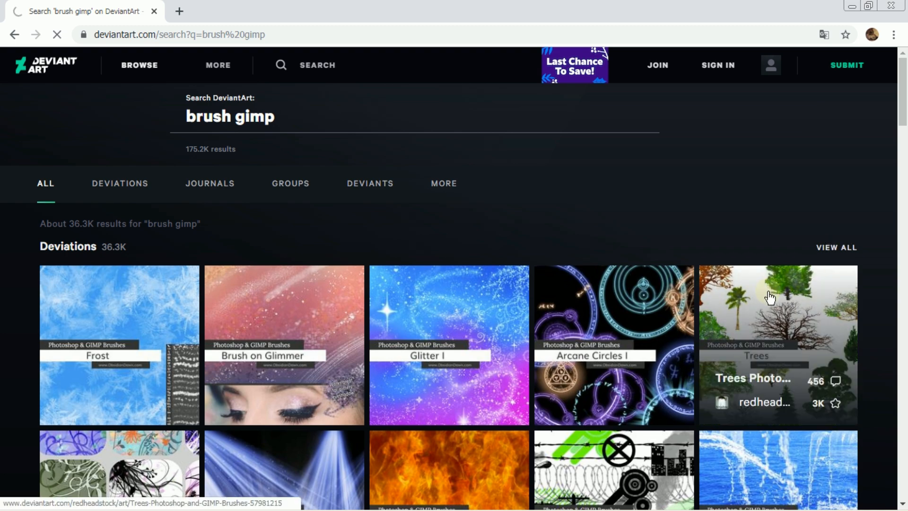
scroll(600, 255, "down", 15)
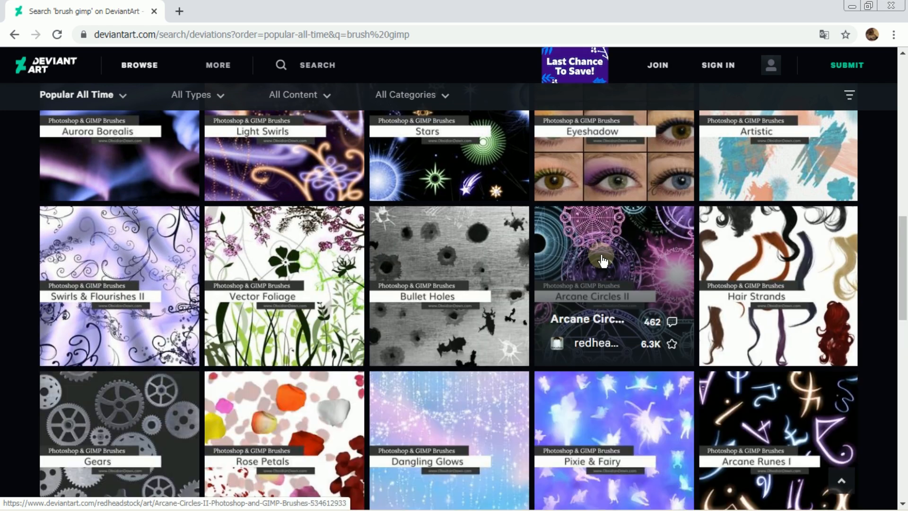
scroll(602, 260, "down", 8)
scroll(601, 260, "down", 7)
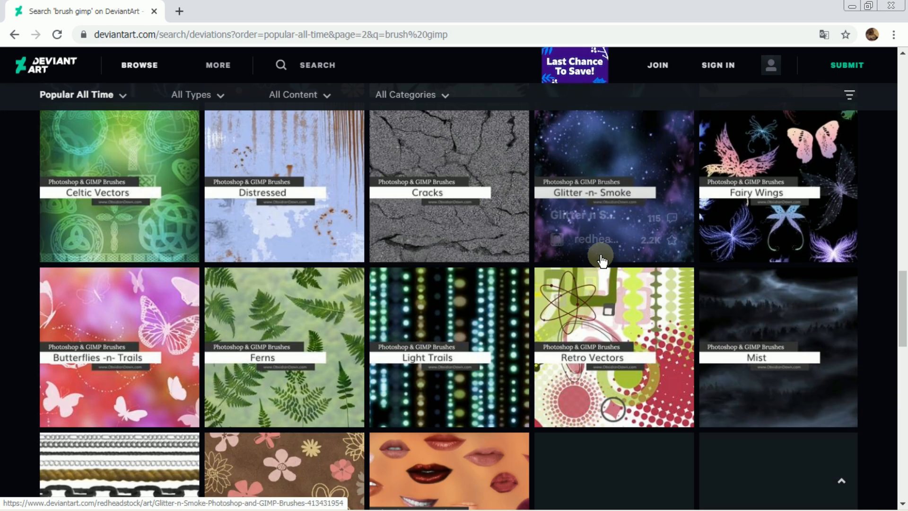
scroll(602, 260, "up", 15)
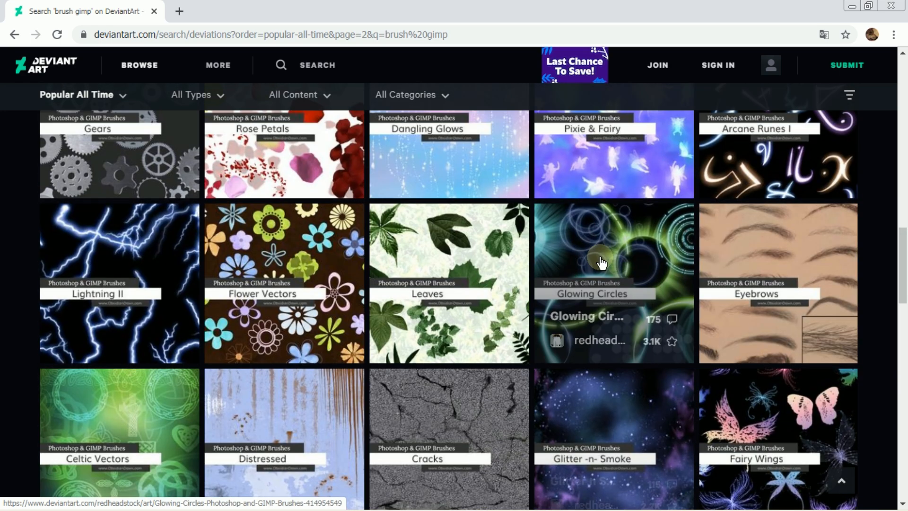
scroll(601, 261, "up", 14)
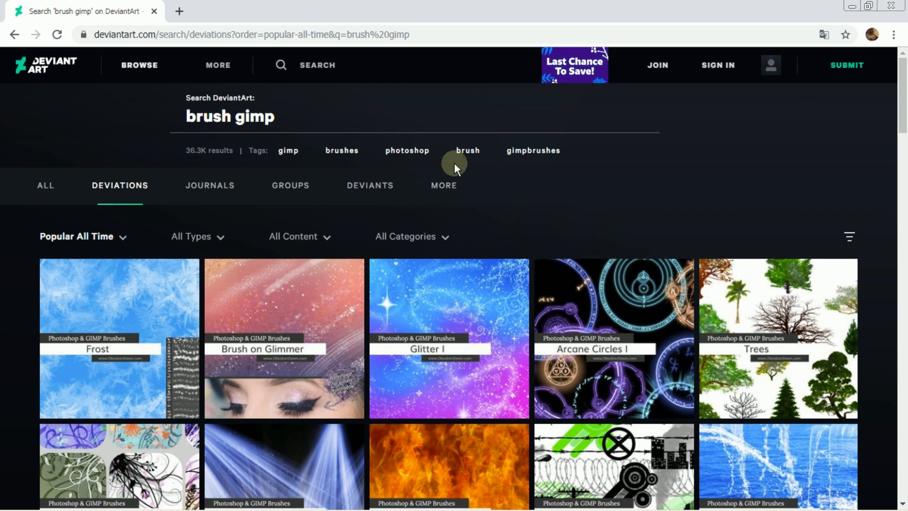
Refine the DeviantArt search to "brush gimp clouds".
left_click(308, 118)
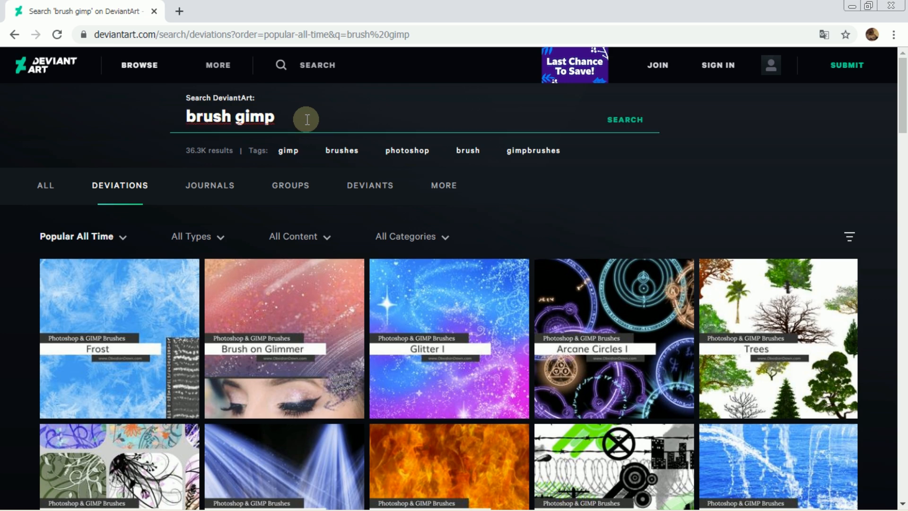
type("clouds")
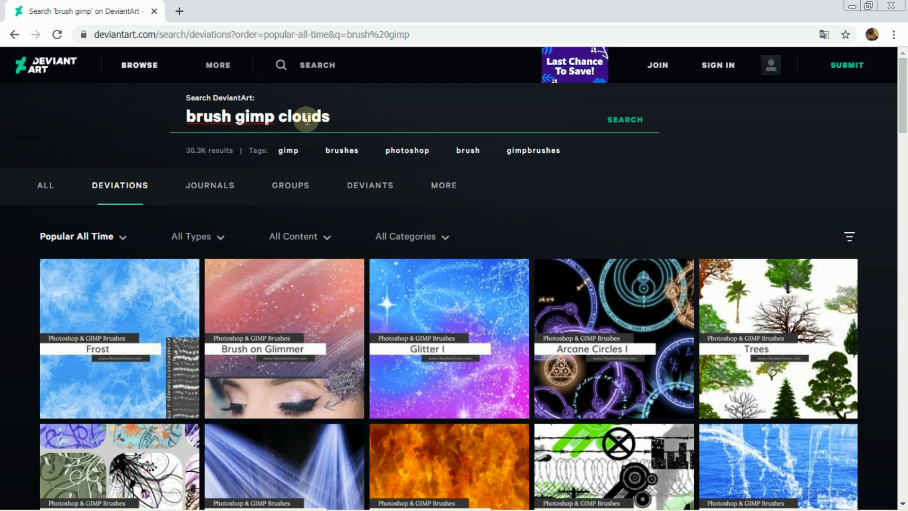
key("Return")
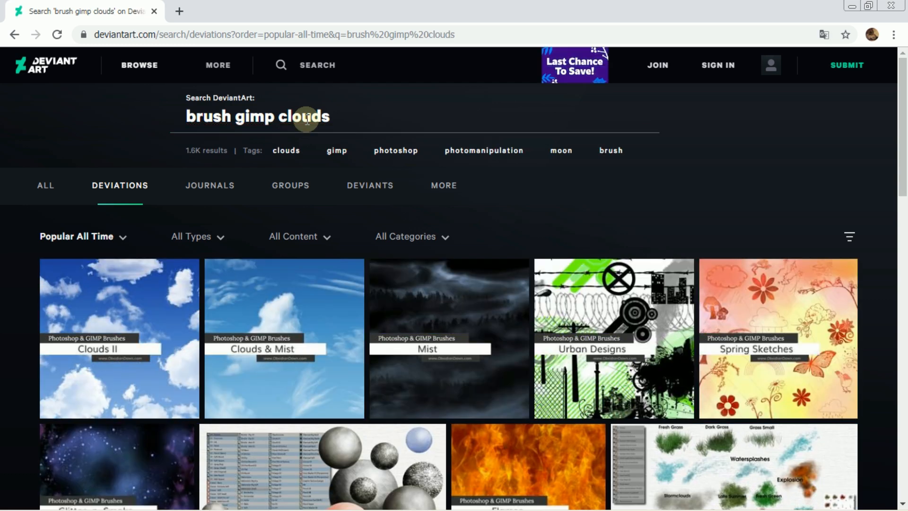
Look through the cloud brush results and open the GIMP Cloud Brushes deviation by Project-GimpBC.
scroll(531, 184, "down", 3)
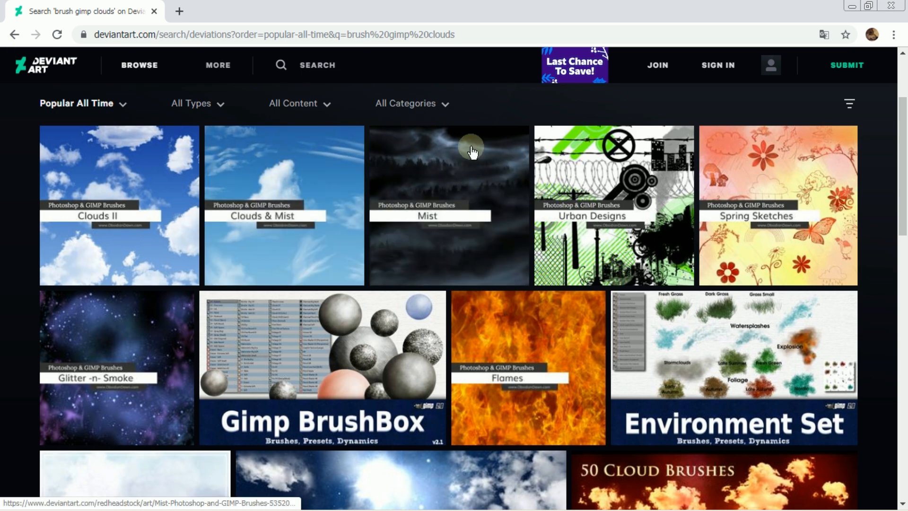
scroll(482, 159, "down", 2)
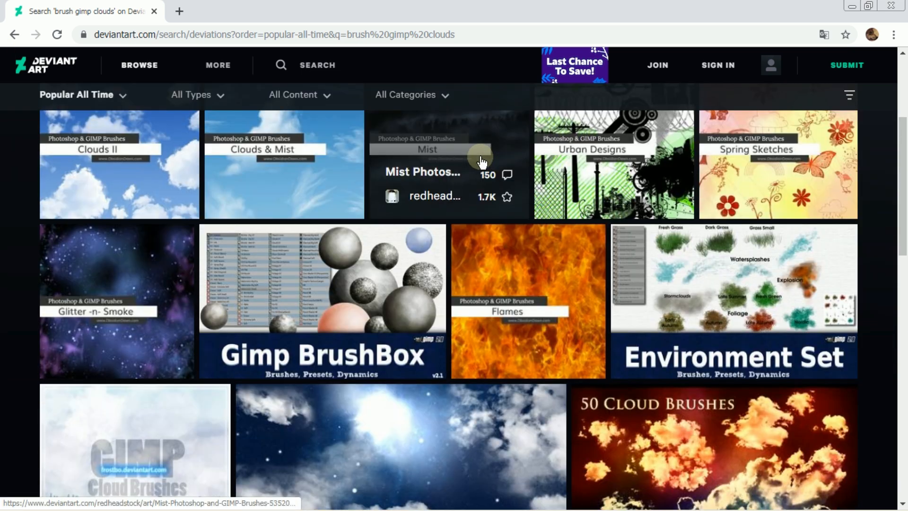
scroll(481, 162, "down", 10)
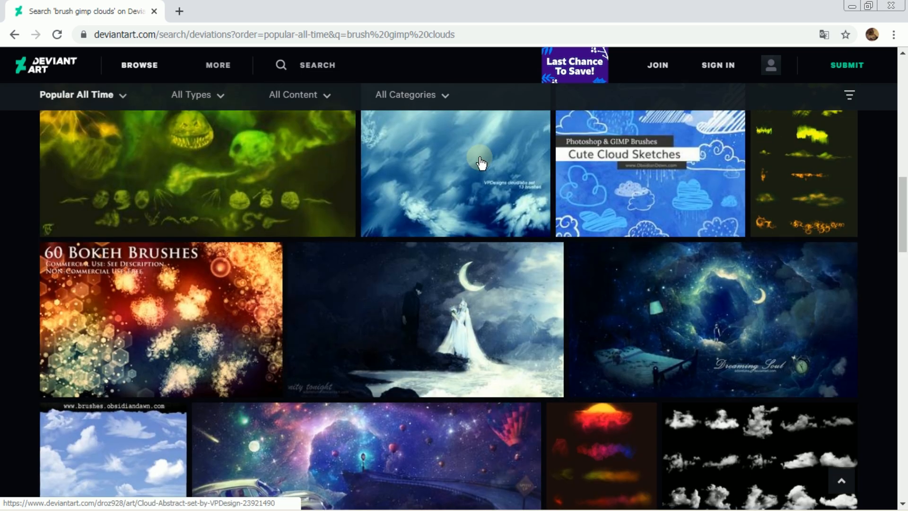
scroll(481, 162, "down", 5)
scroll(355, 196, "up", 1)
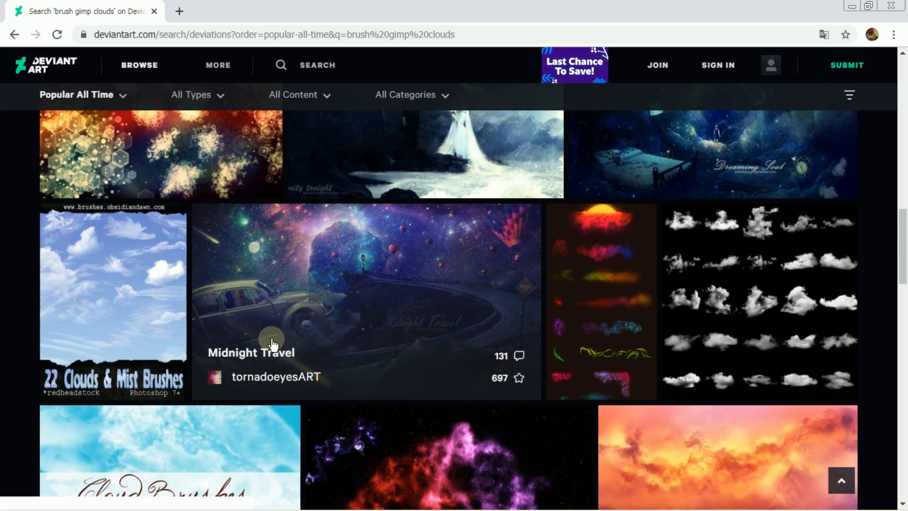
scroll(287, 264, "up", 1)
scroll(287, 262, "up", 10)
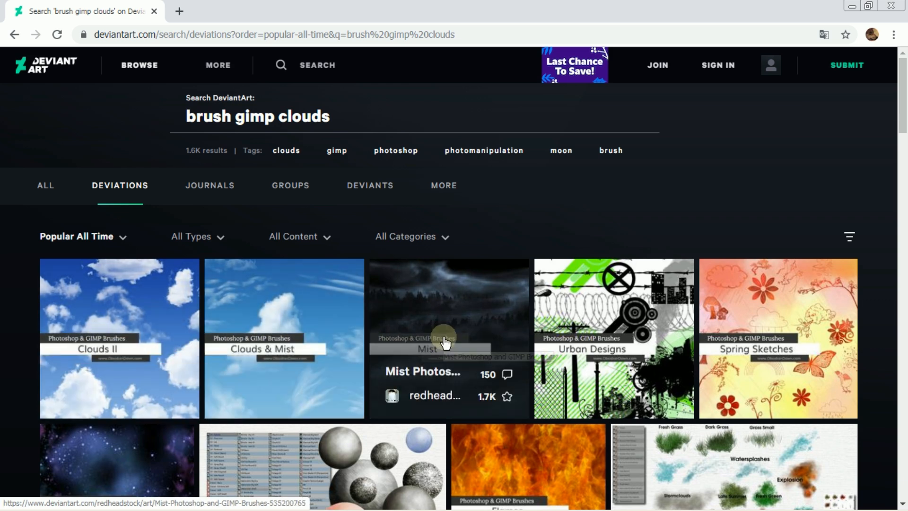
scroll(406, 352, "down", 6)
scroll(407, 352, "down", 15)
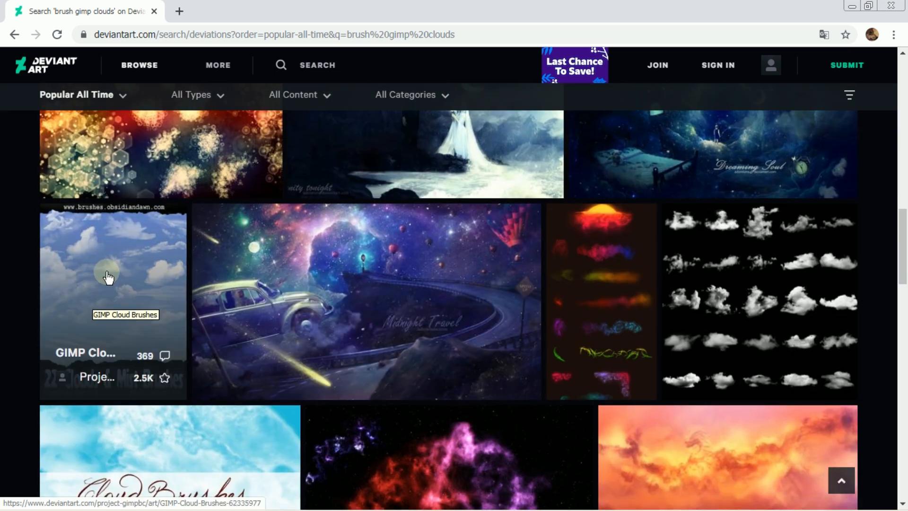
left_click(108, 278)
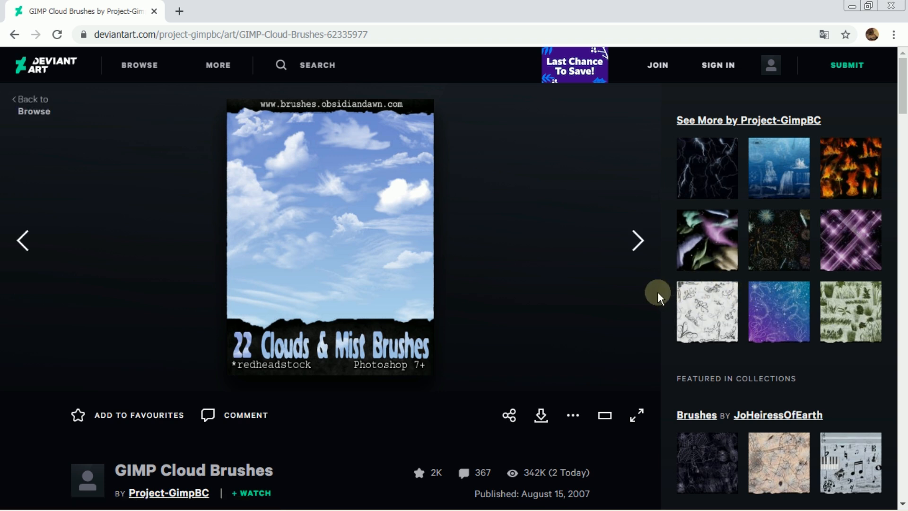
Request the brush set's download and log in to the existing DeviantArt account with its username and password.
left_click(541, 415)
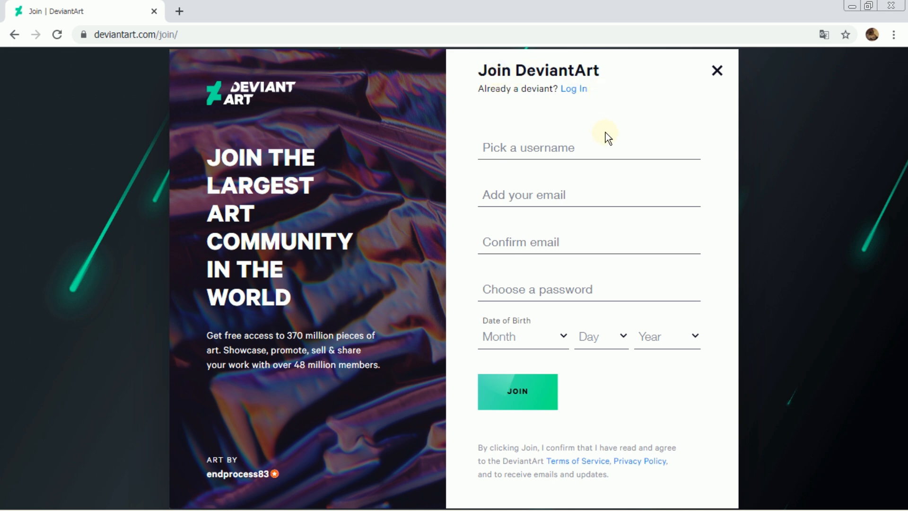
left_click(589, 144)
left_click(574, 89)
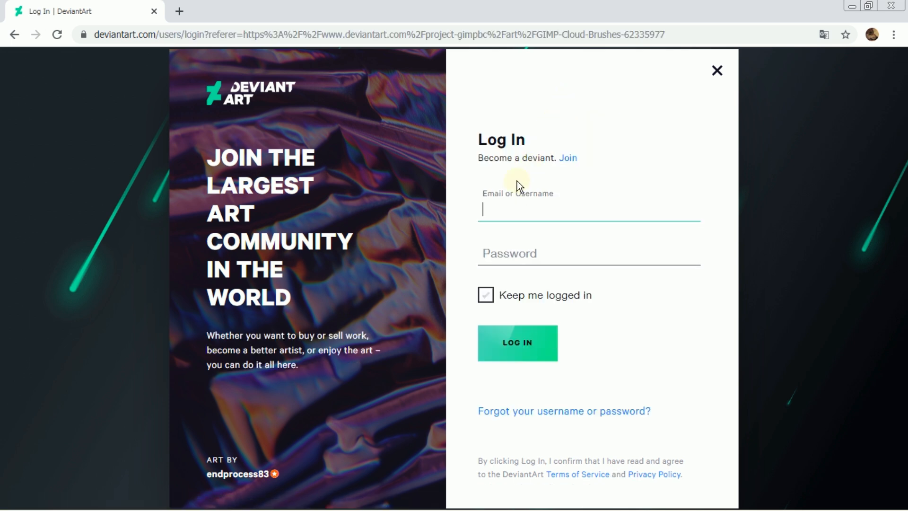
left_click(491, 216)
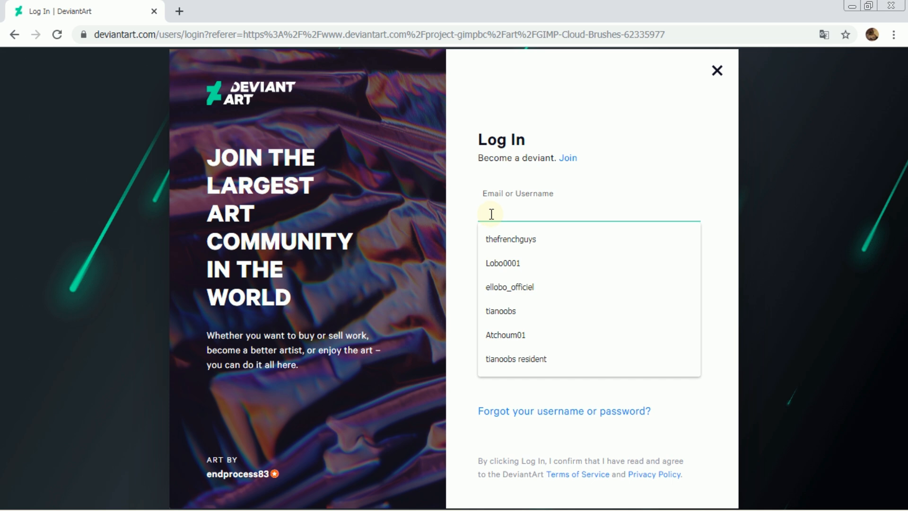
left_click(500, 263)
left_click(550, 254)
type("••••••••")
key("Return")
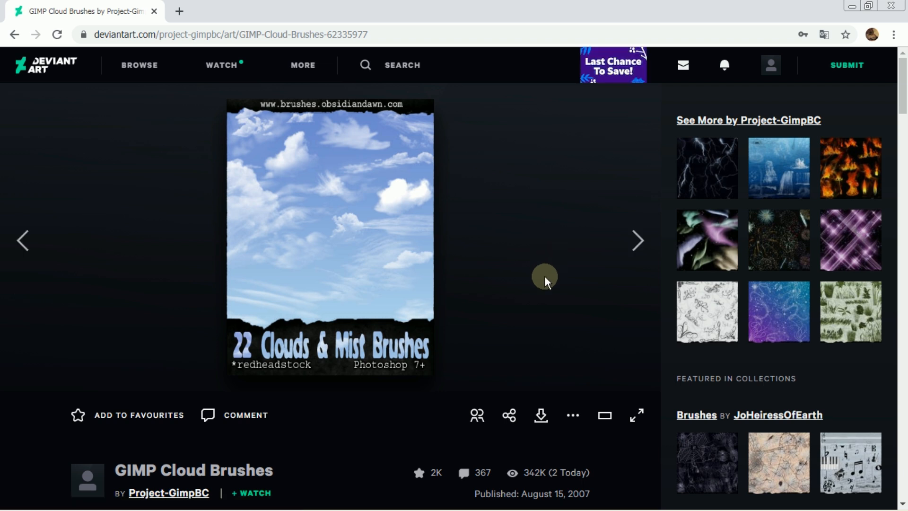
Download the GIMP Cloud Brushes zip archive and show it in its folder.
left_click(542, 419)
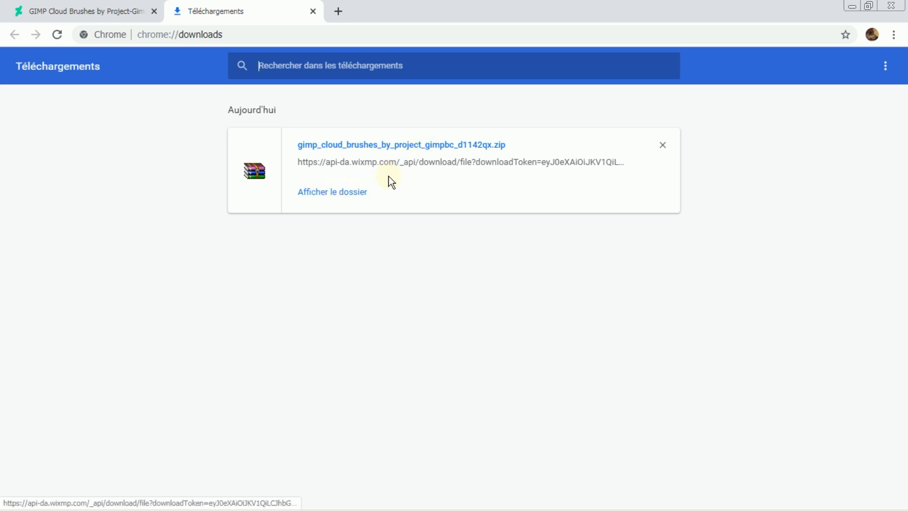
left_click(339, 199)
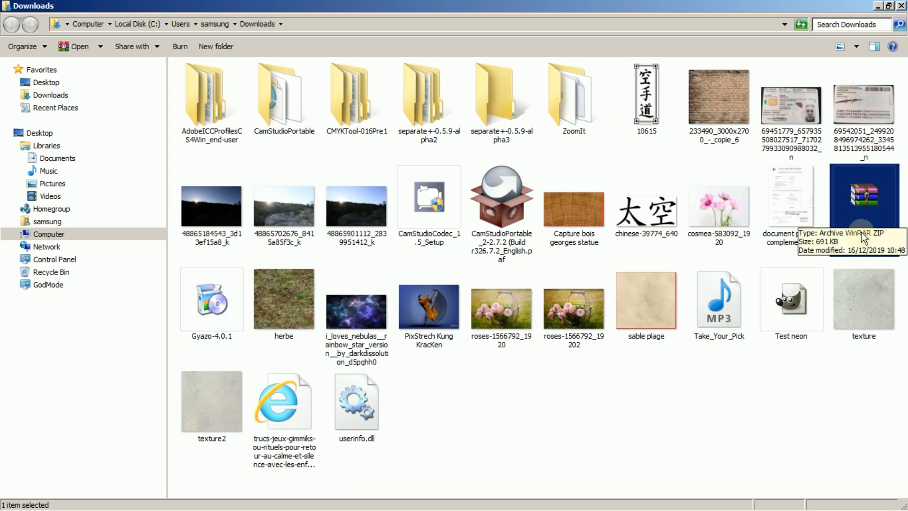
Open the downloaded gimp_cloud_brushes archive in WinRAR, examine the brush files inside, and close it.
double_click(863, 194)
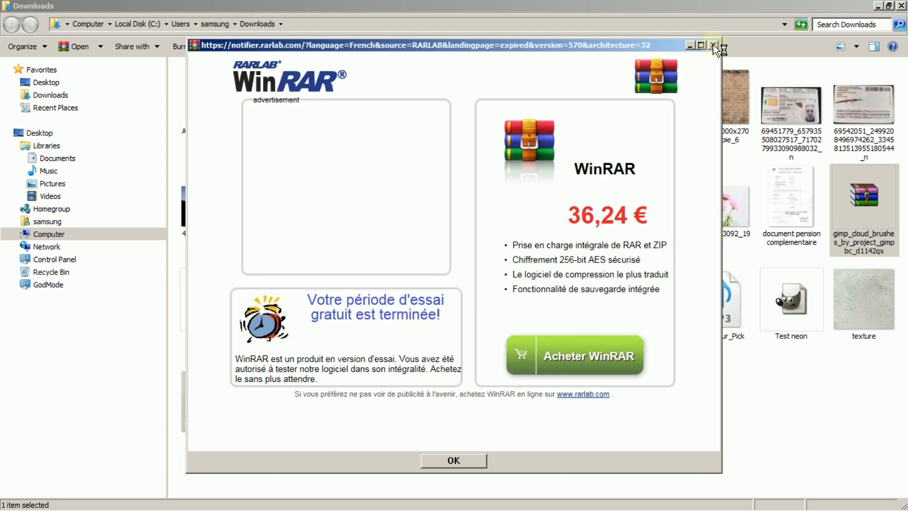
left_click(713, 45)
double_click(237, 171)
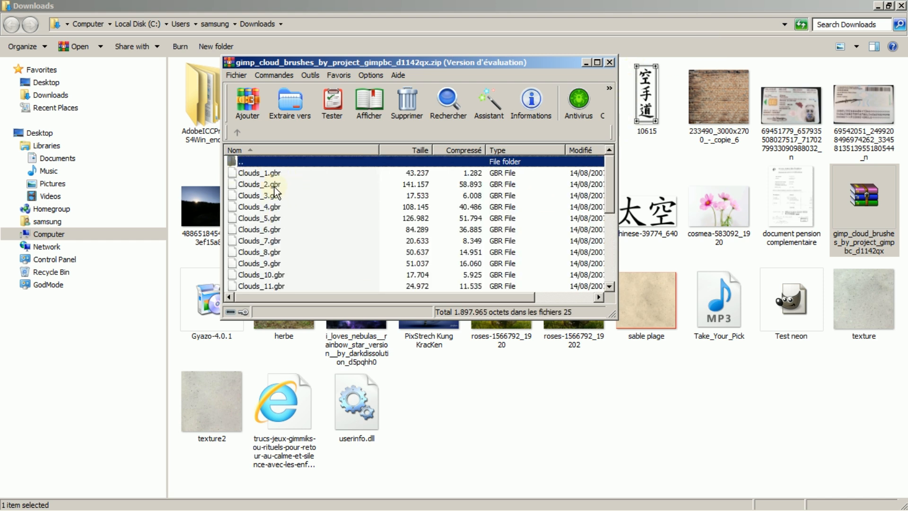
left_click(610, 62)
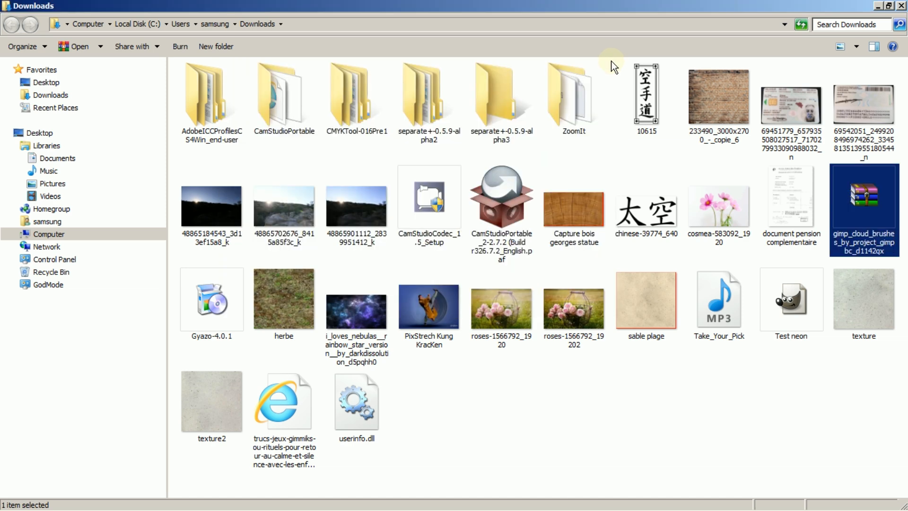
Extract the gimp_cloud_brushes archive directly into the Downloads folder and select all the brush files in the extracted Clouds folder.
right_click(866, 194)
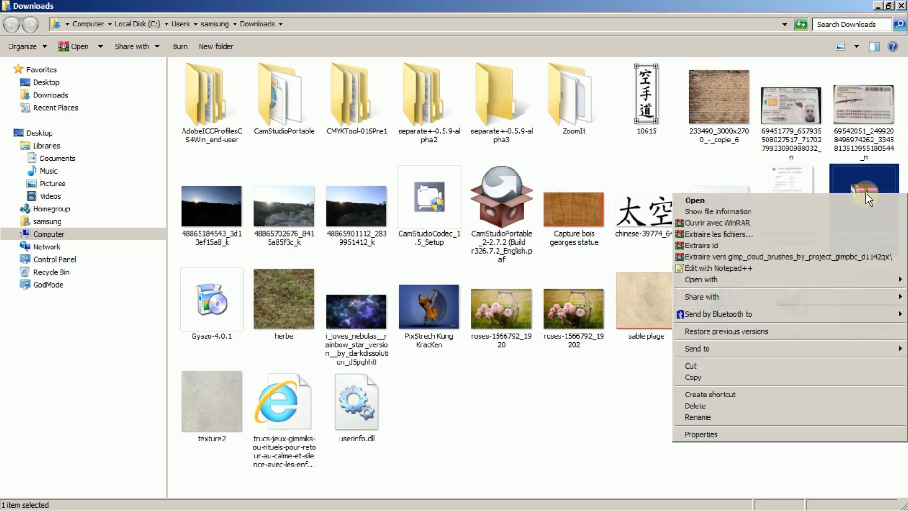
left_click(699, 245)
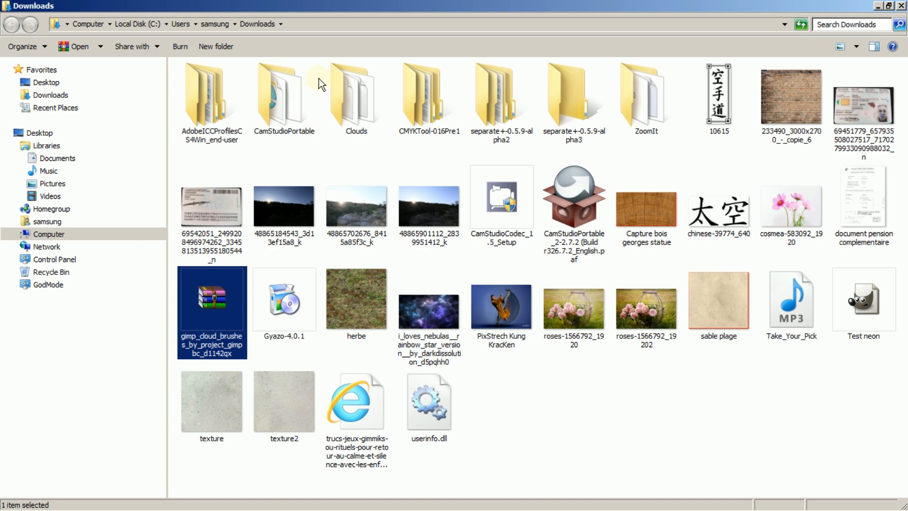
double_click(348, 96)
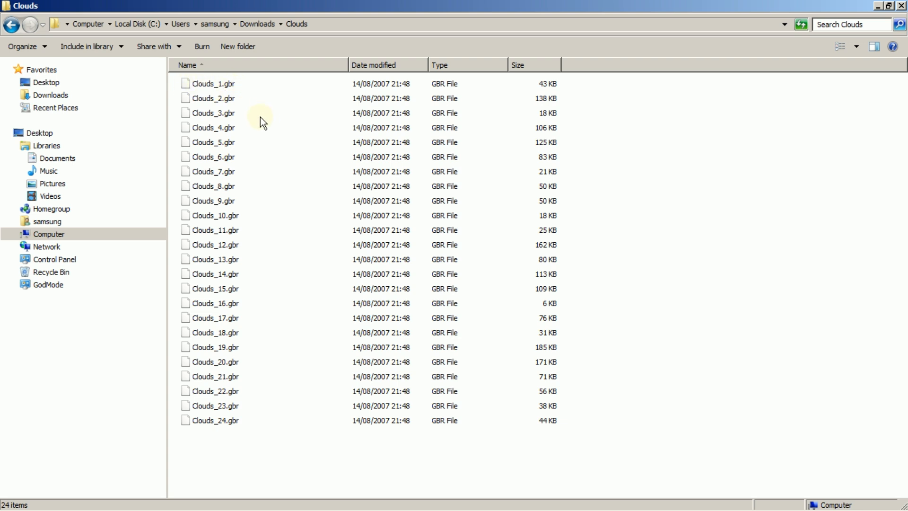
left_click(225, 87)
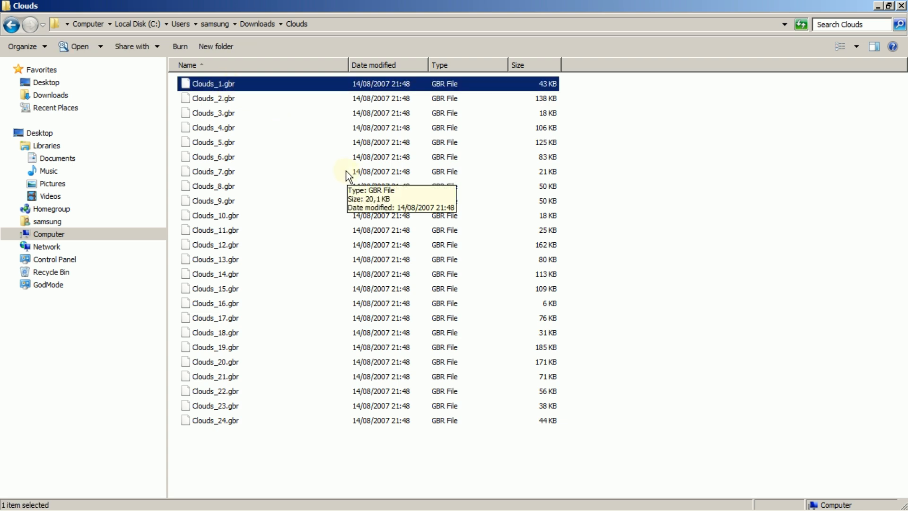
key("ctrl+a")
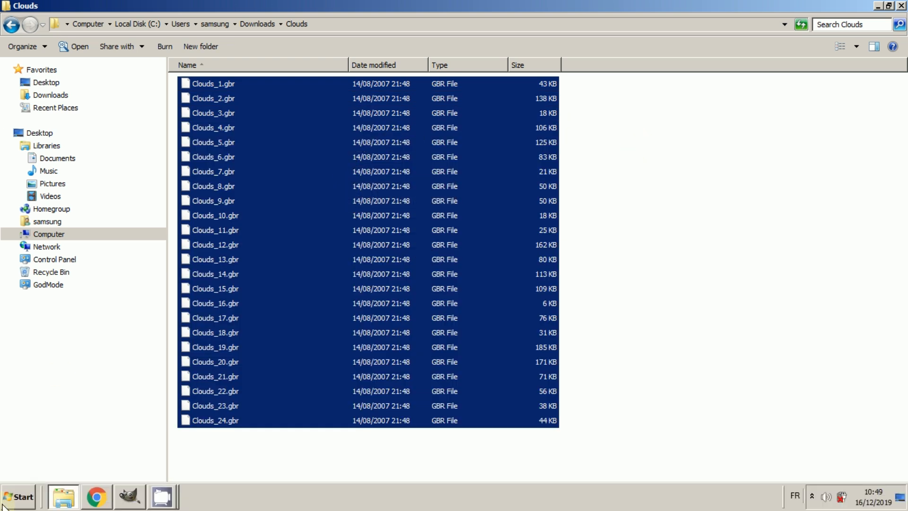
Open GIMP's brush folder at C:\Program Files\GIMP 2\share\gimp\2.0\brushes in a separate window.
left_click(17, 501)
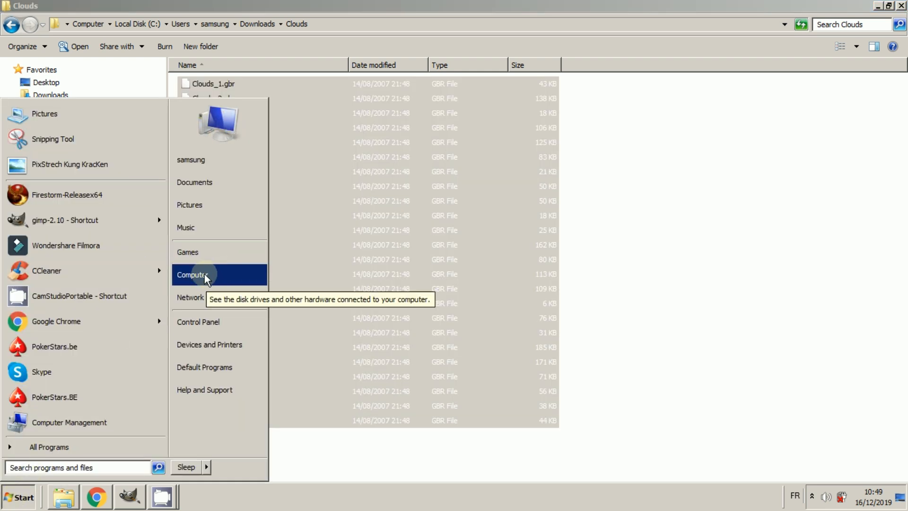
left_click(192, 275)
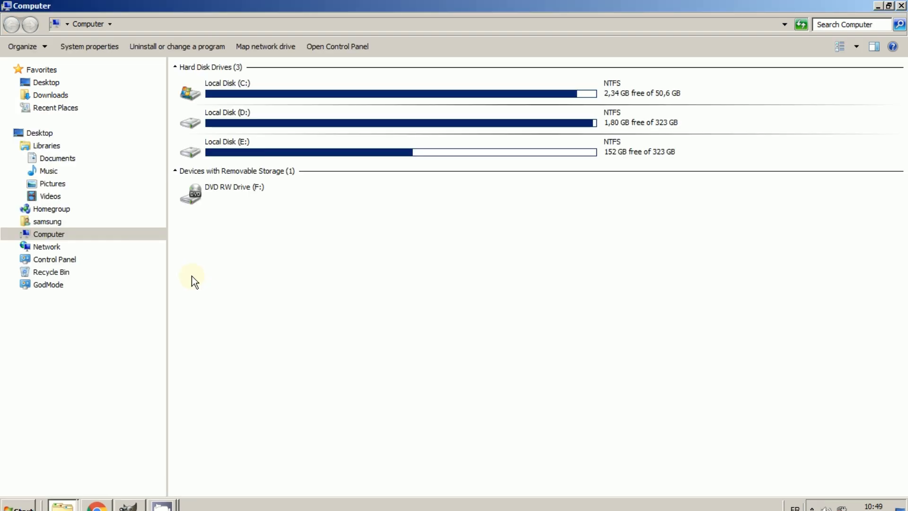
double_click(231, 93)
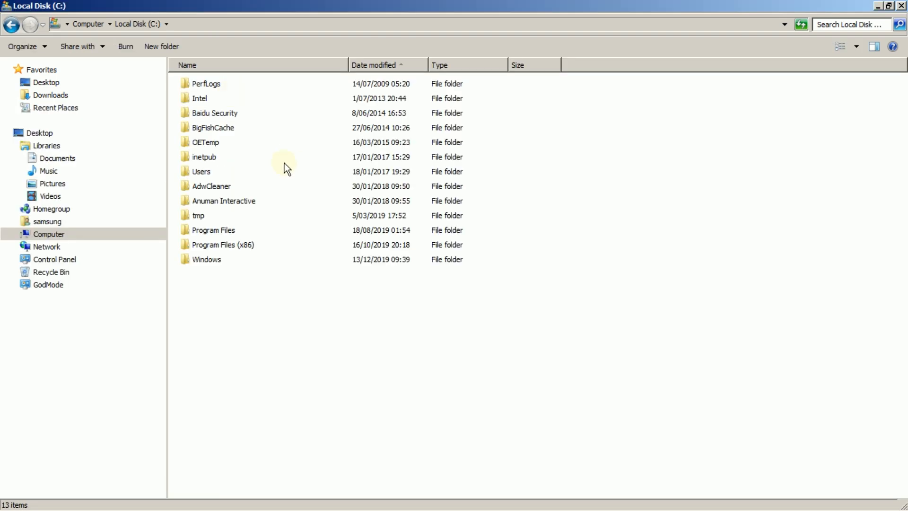
double_click(208, 231)
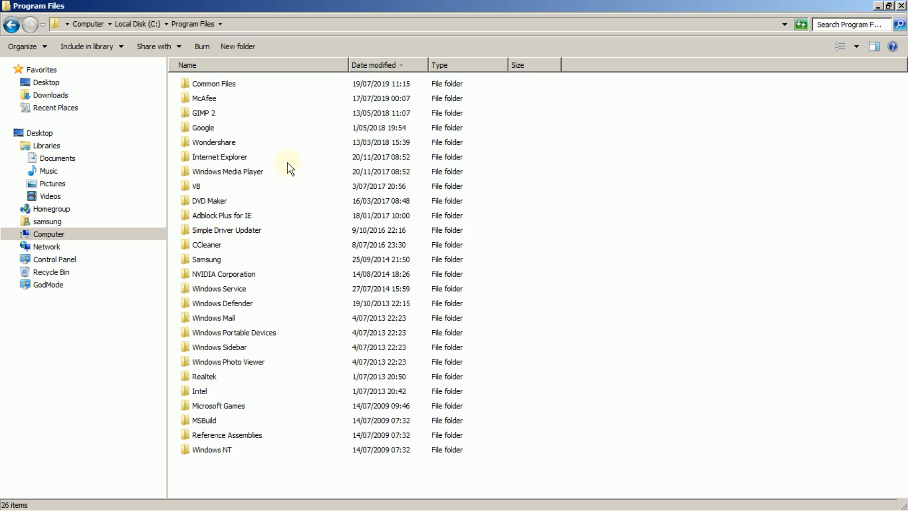
double_click(209, 113)
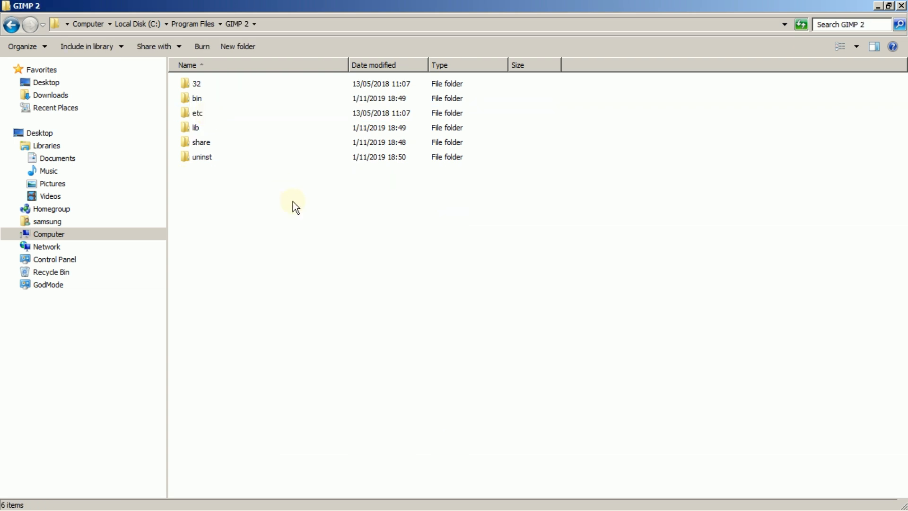
double_click(200, 143)
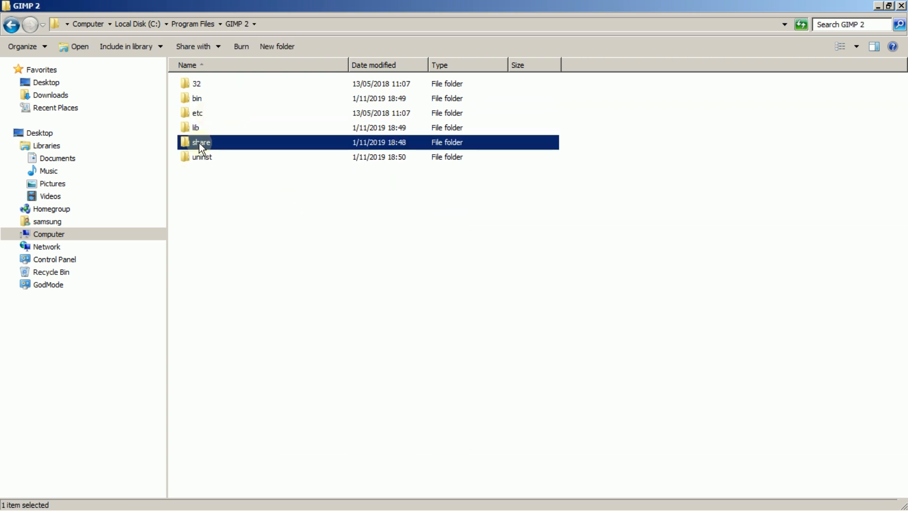
double_click(201, 128)
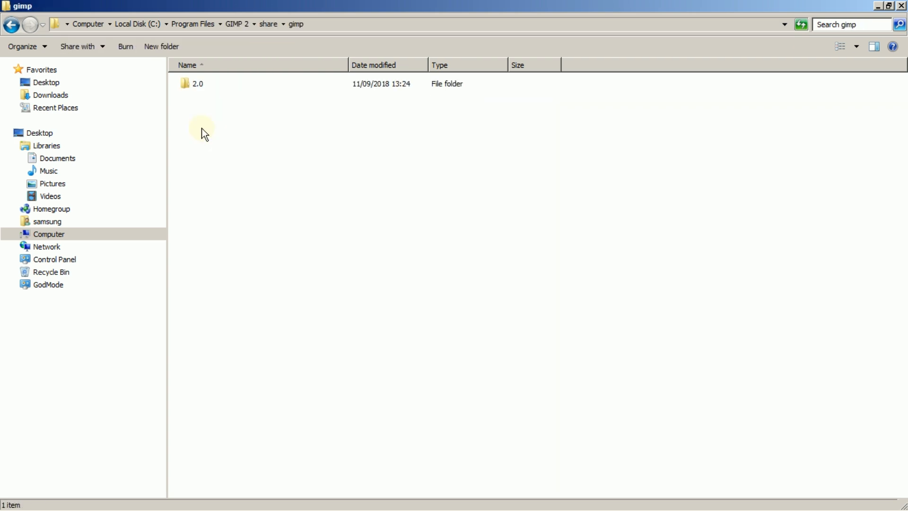
double_click(192, 87)
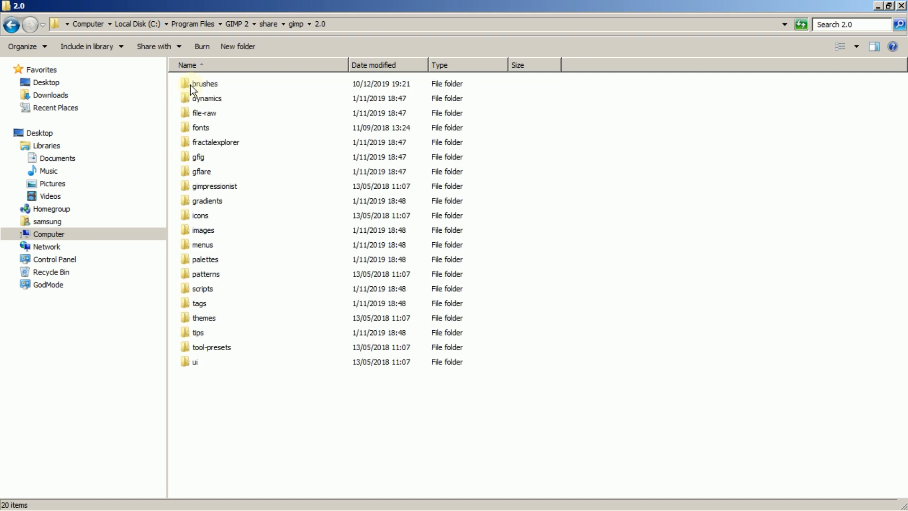
double_click(205, 84)
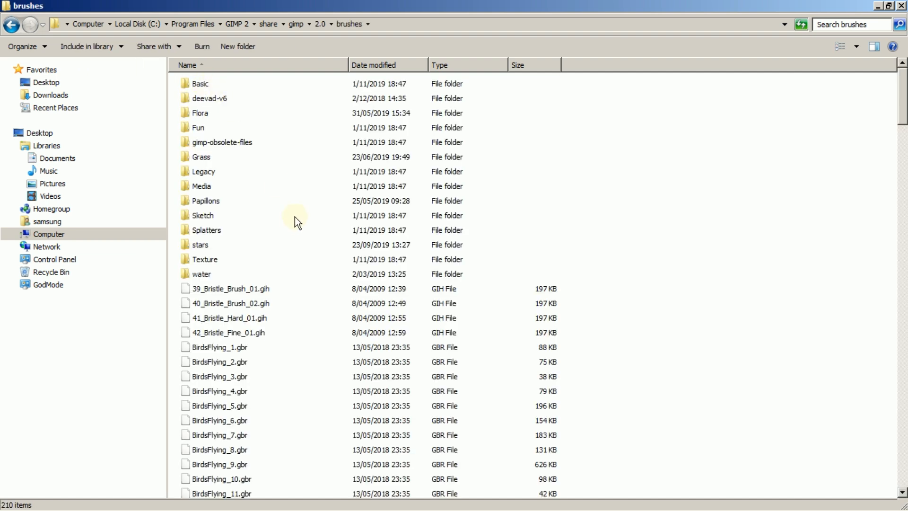
Look through GIMP's brushes folder for the Clouds .gbr files.
scroll(291, 219, "down", 4)
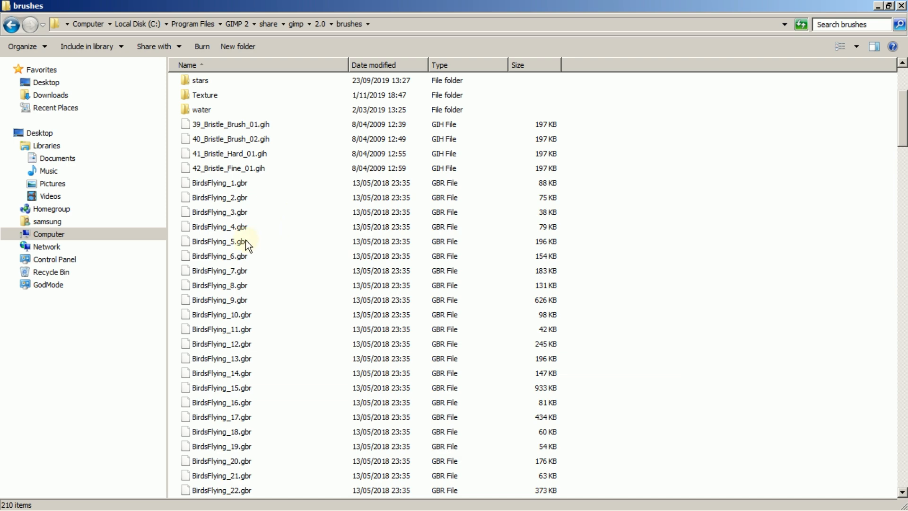
scroll(267, 273, "down", 3)
scroll(267, 274, "down", 16)
scroll(267, 275, "down", 2)
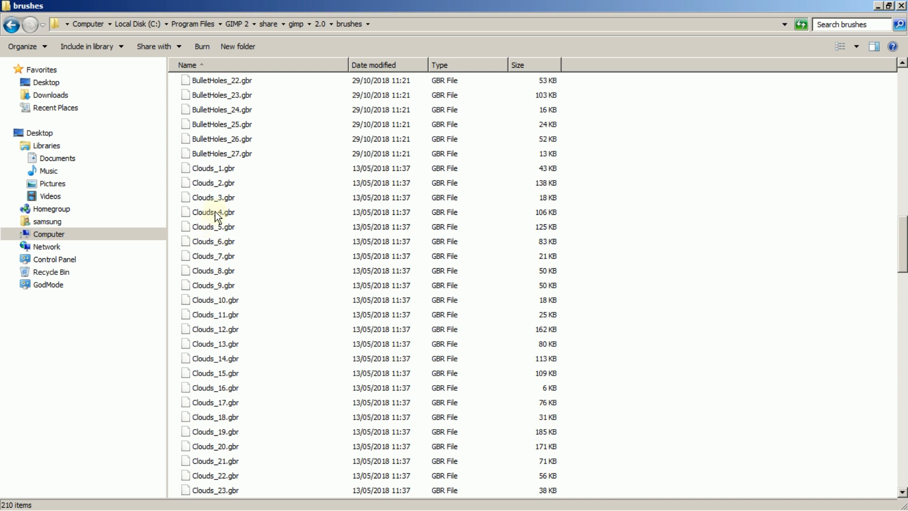
mouse_move(160, 506)
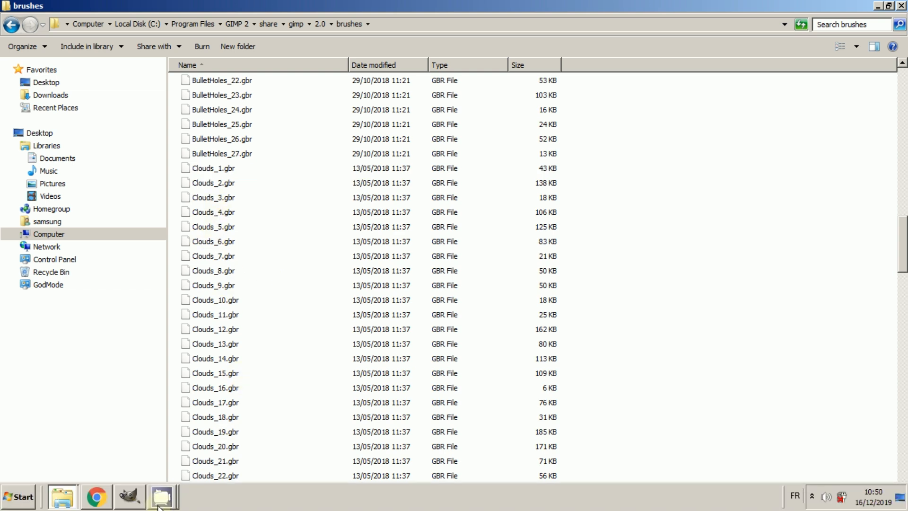
mouse_move(97, 500)
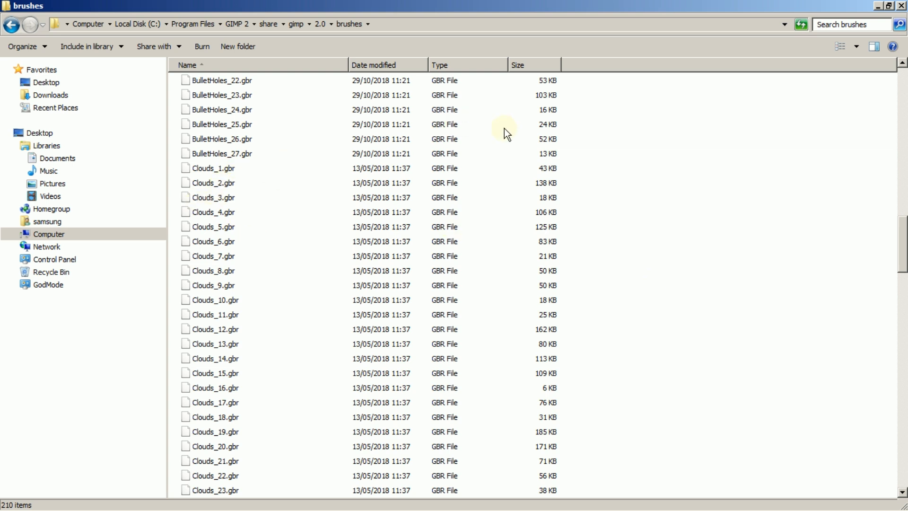
Close both folder windows and clear the cloud brushes zip from Chrome's download list, closing the downloads page too.
left_click(901, 6)
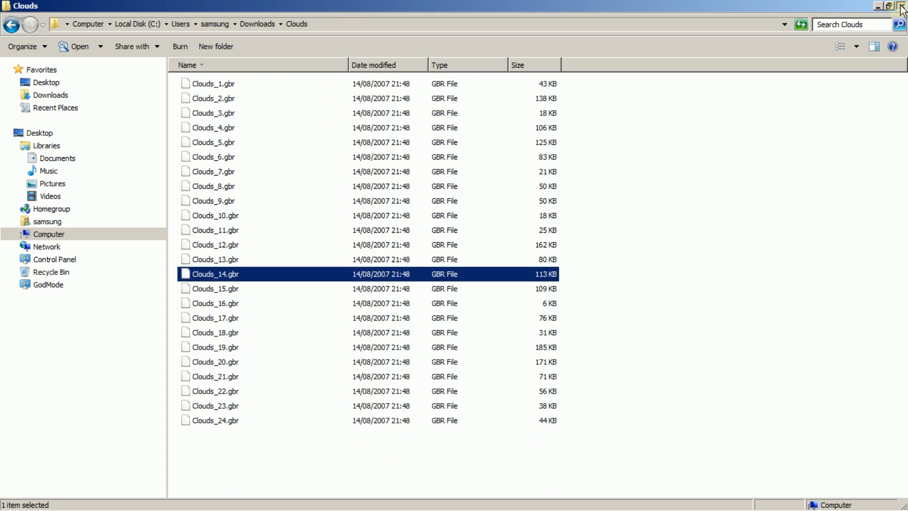
left_click(900, 5)
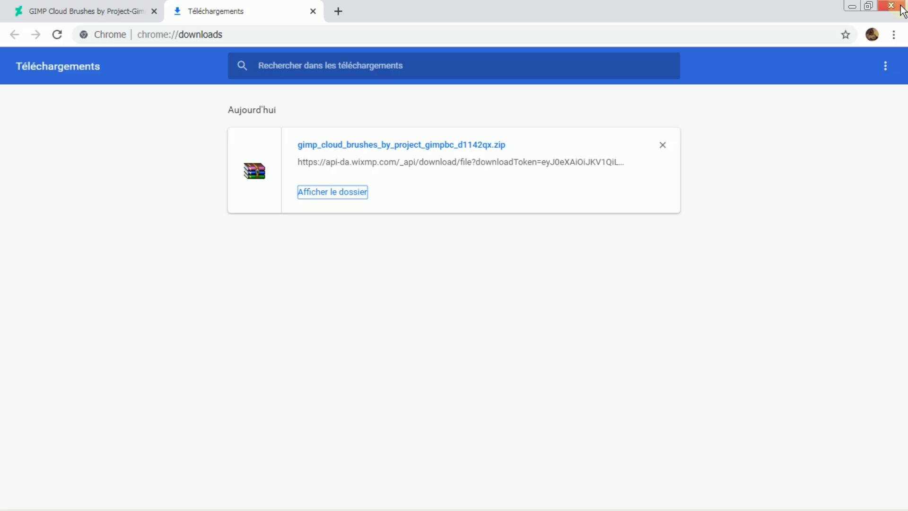
left_click(662, 146)
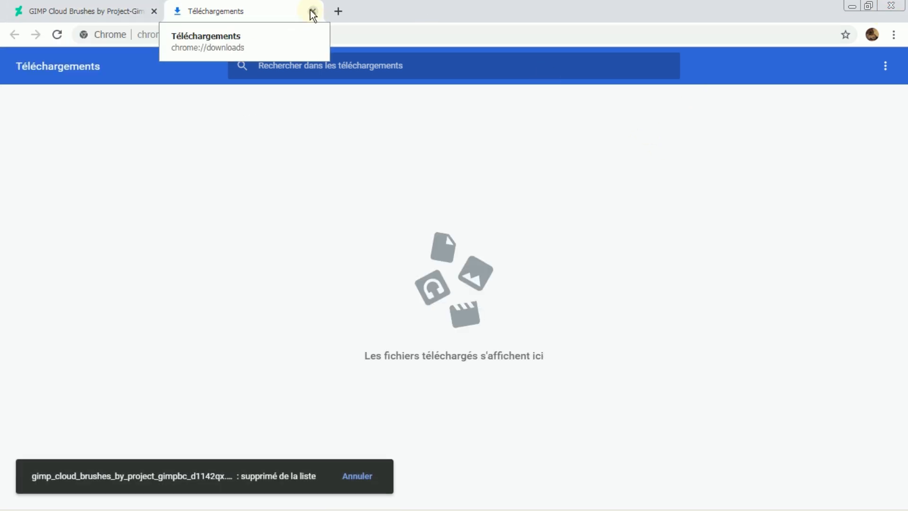
left_click(312, 11)
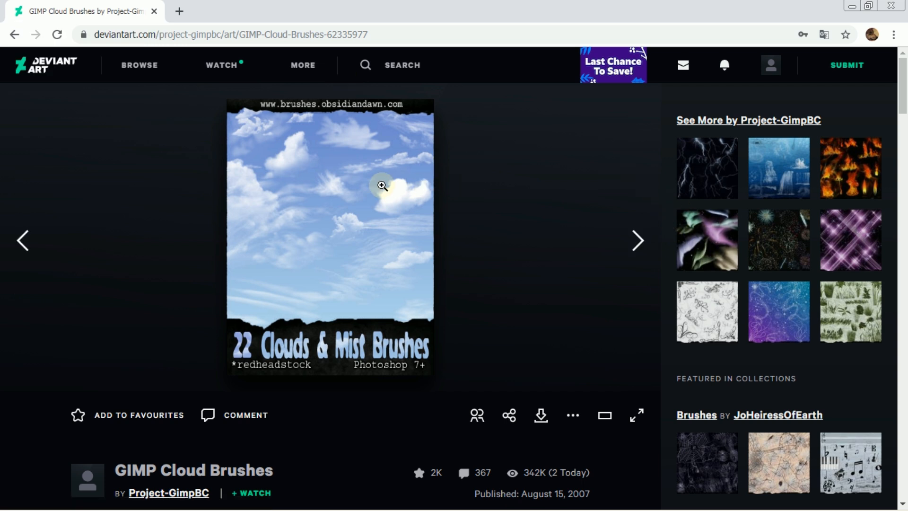
View the GIMP Water Brushes page, go back to the DeviantArt home page to look over its deviations, and close the browser.
left_click(777, 162)
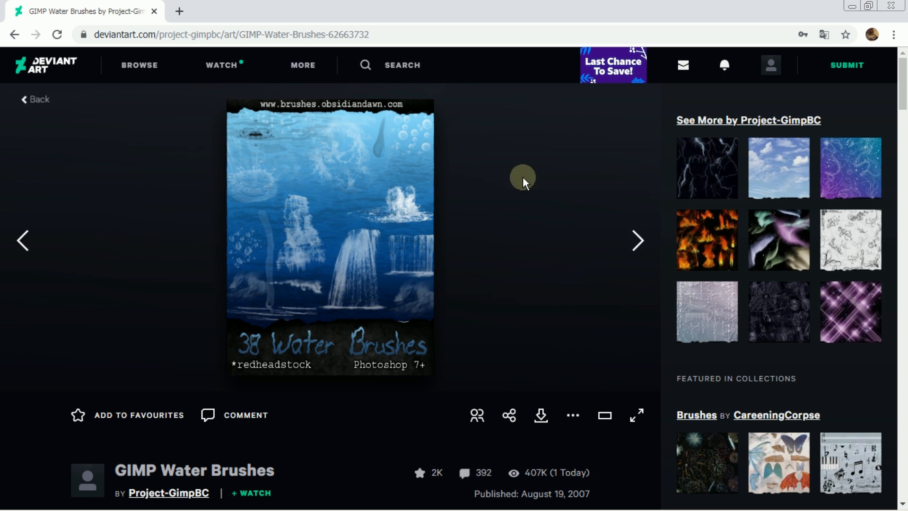
left_click(14, 34)
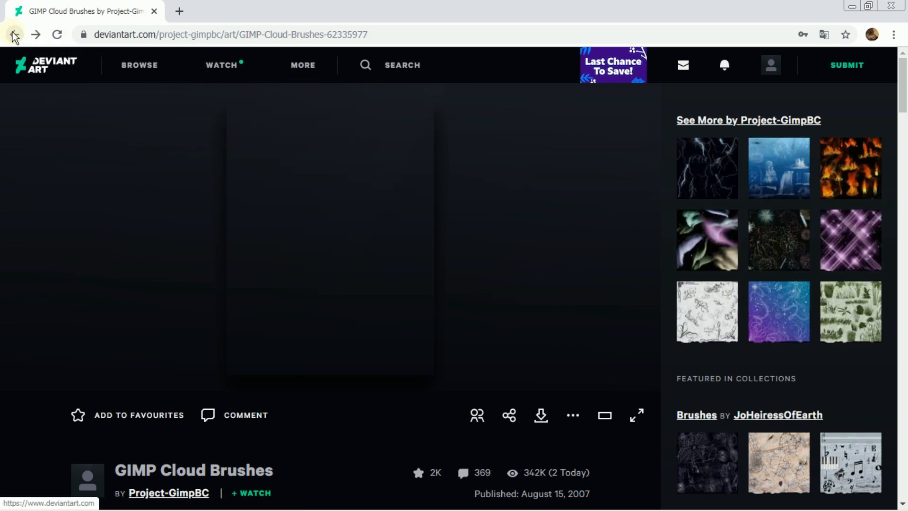
left_click(13, 34)
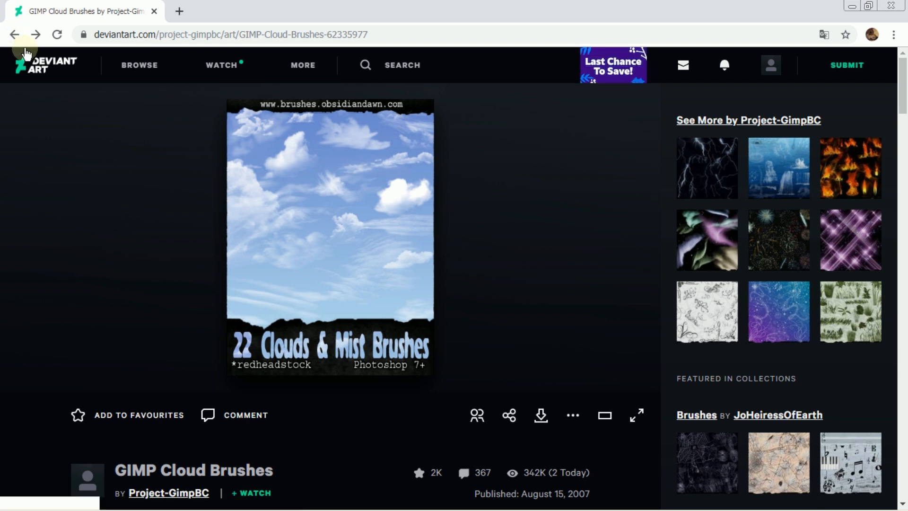
left_click(16, 38)
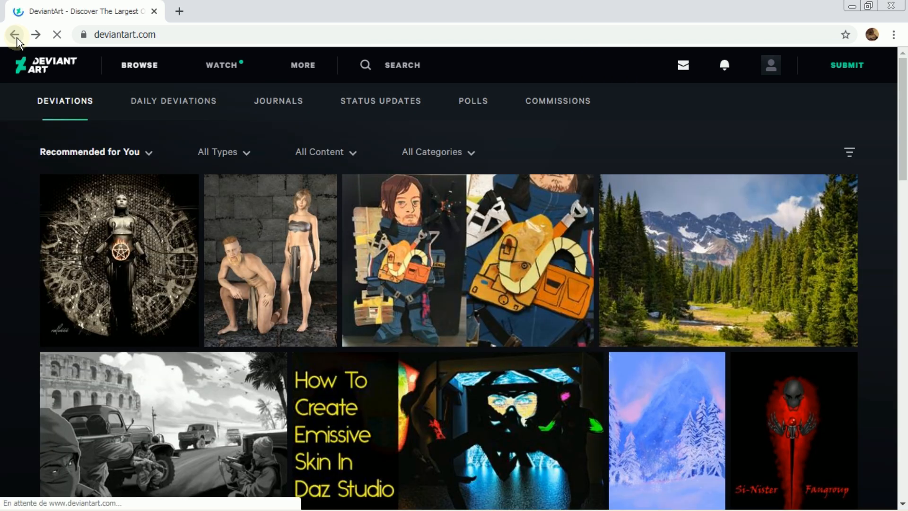
scroll(529, 222, "down", 3)
scroll(515, 208, "up", 3)
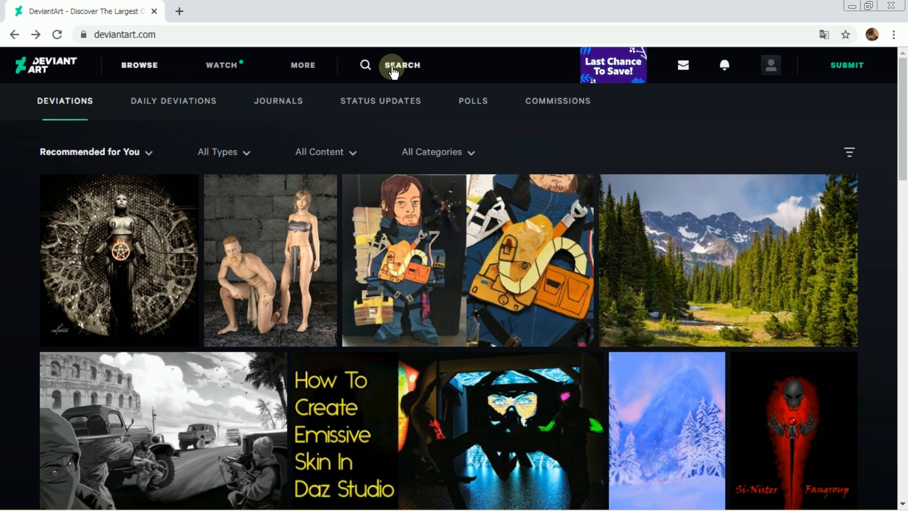
left_click(893, 6)
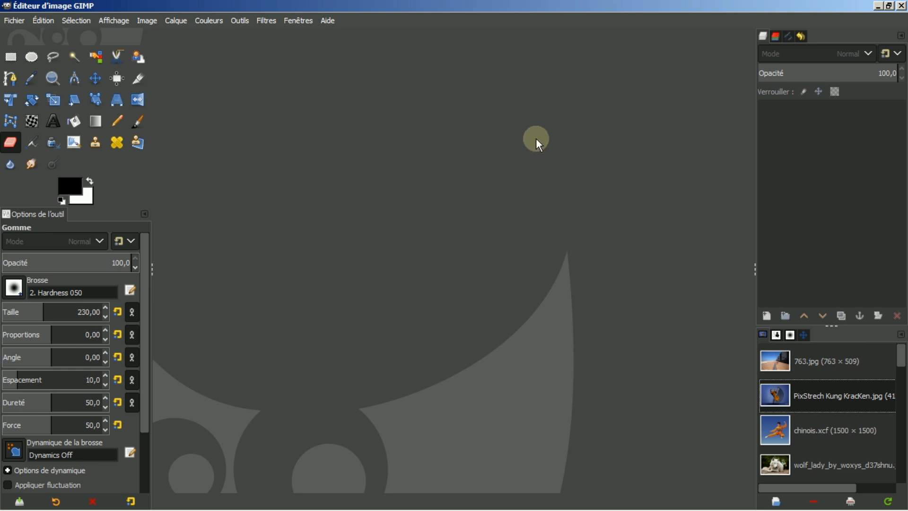
Open the recent image 763.jpg in GIMP and duplicate its layer.
left_click(824, 360)
double_click(823, 360)
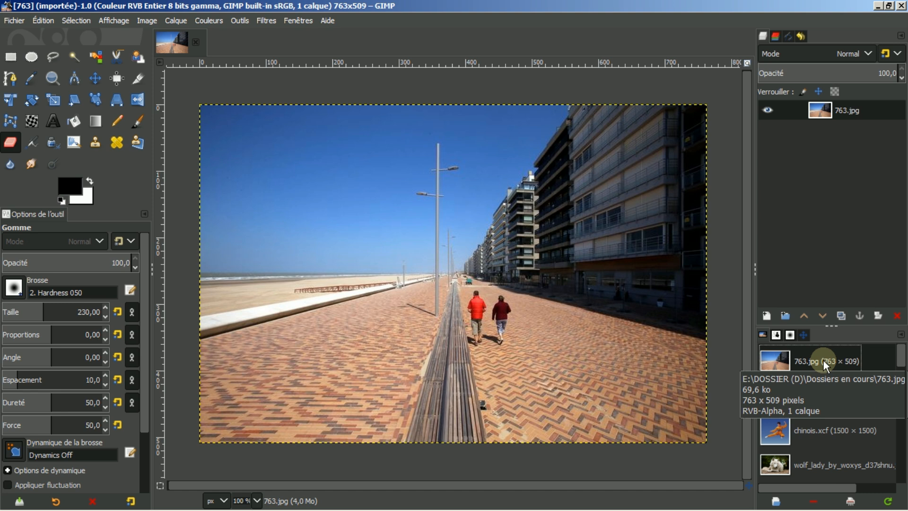
left_click(840, 314)
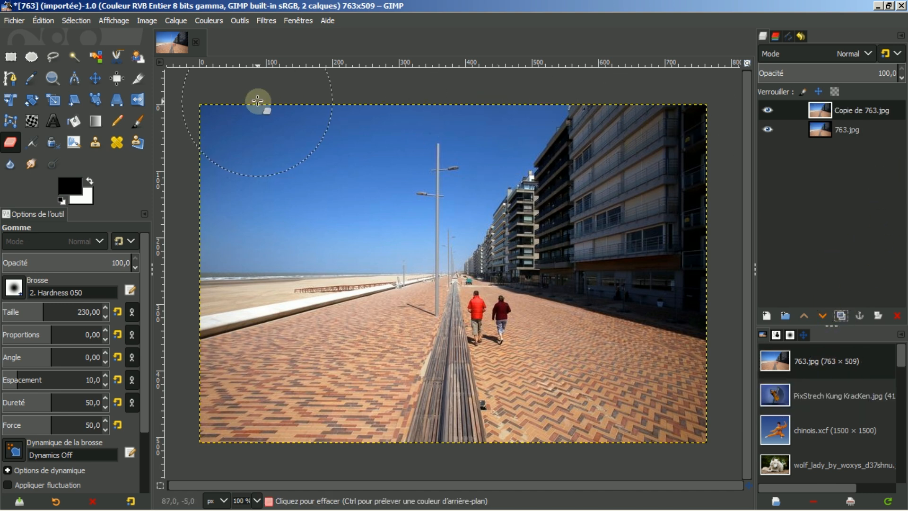
Launch the G'MIC-Qt filter on the duplicated layer and choose Color Grading from the Colors category.
left_click(262, 22)
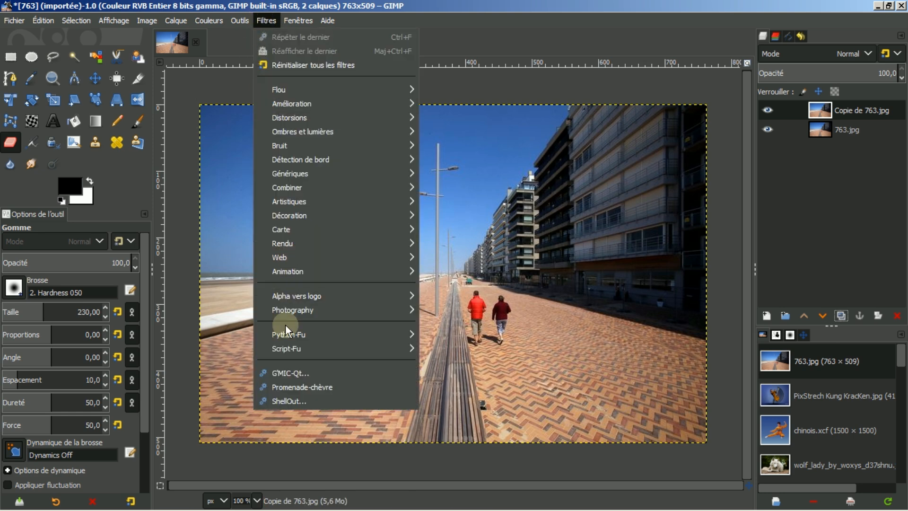
left_click(279, 372)
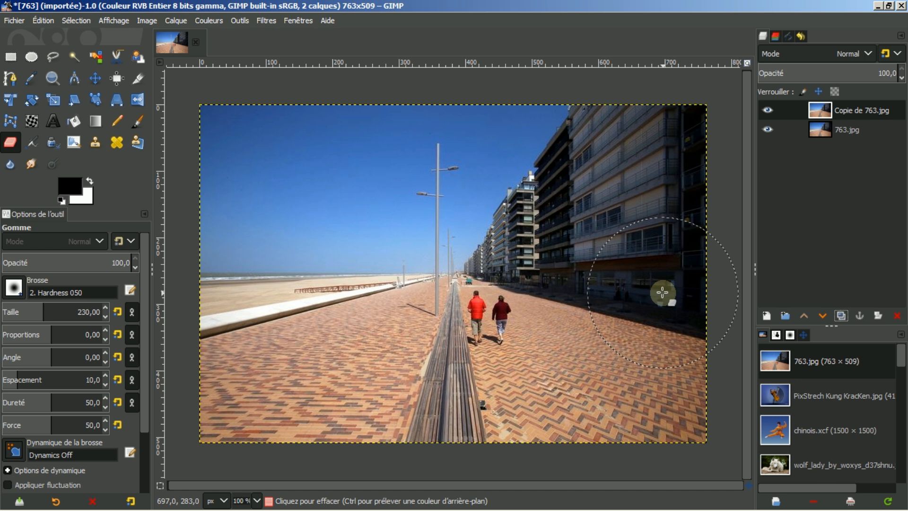
key("ctrl+shift+f")
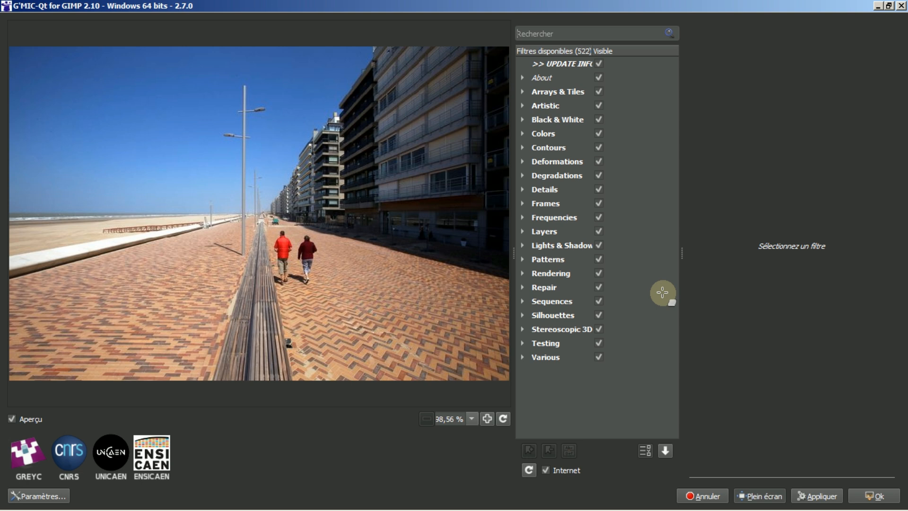
left_click(523, 134)
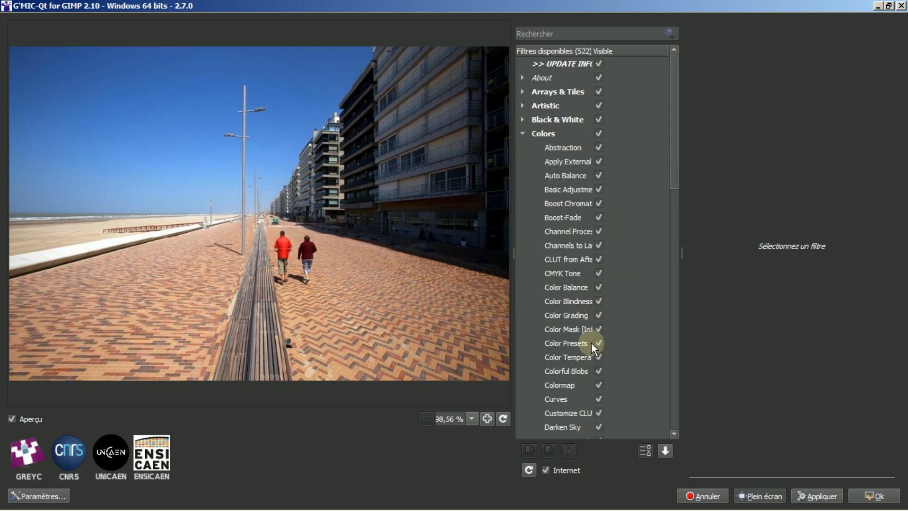
left_click(561, 314)
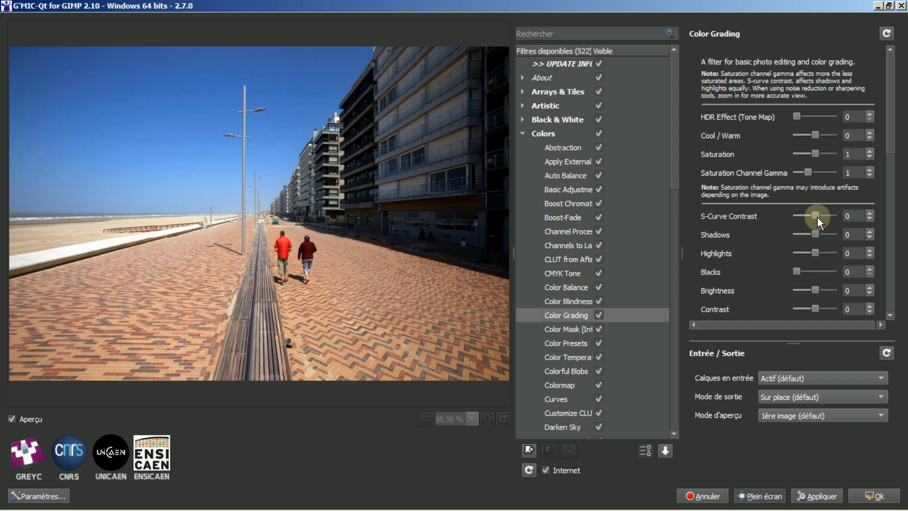
In Color Grading, set S-Curve Contrast to -10, Shadows to -19, Highlights to 3 and Blacks to 13.
left_click_drag(822, 216, 808, 214)
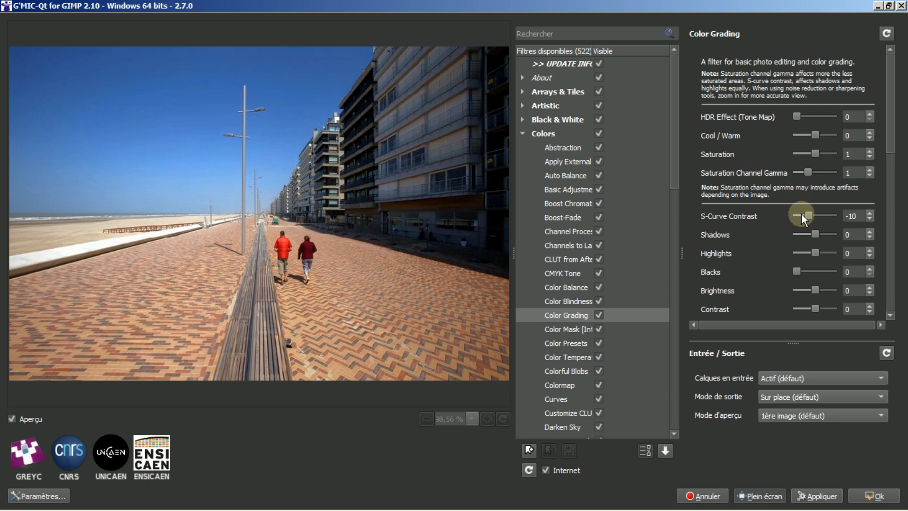
left_click_drag(816, 232, 808, 231)
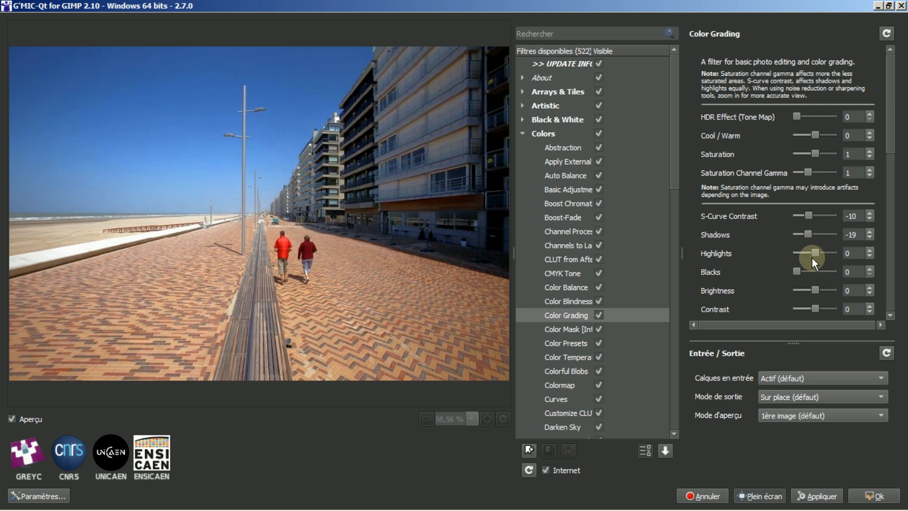
mouse_move(812, 252)
left_mouse_down()
mouse_move(831, 250)
mouse_move(814, 252)
left_mouse_up()
mouse_move(798, 268)
left_mouse_down()
mouse_move(807, 268)
mouse_move(788, 275)
mouse_move(806, 273)
left_mouse_up()
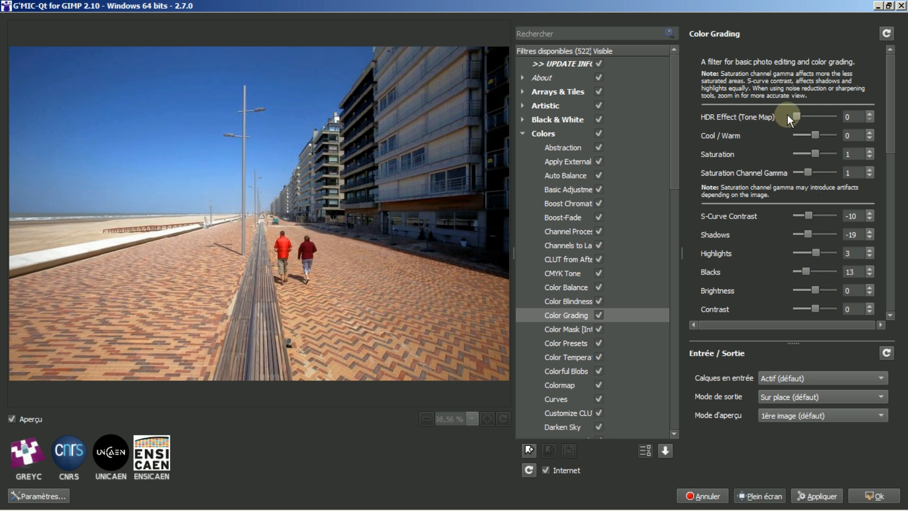
Set the HDR Effect to 0.236, Cool / Warm to -8, Saturation to 0.956 and Saturation Channel Gamma to 1.312.
left_click_drag(797, 114, 805, 114)
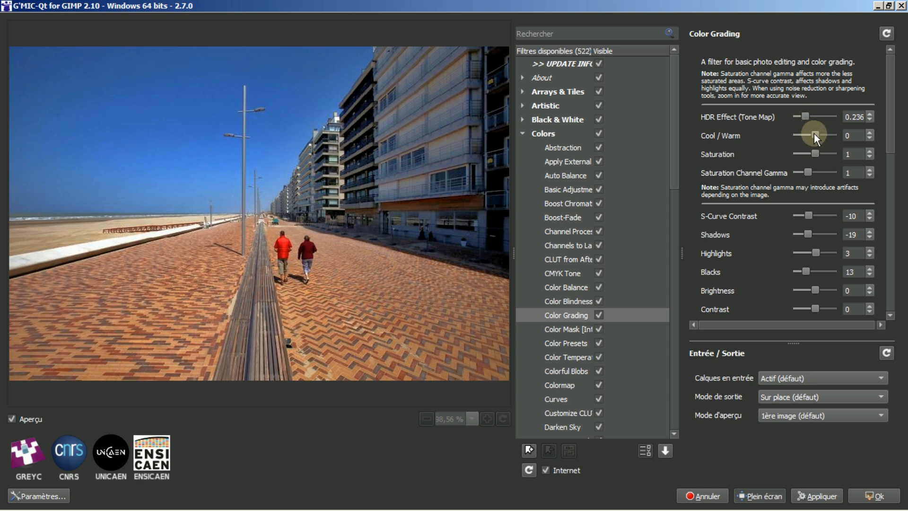
left_click_drag(814, 135, 803, 134)
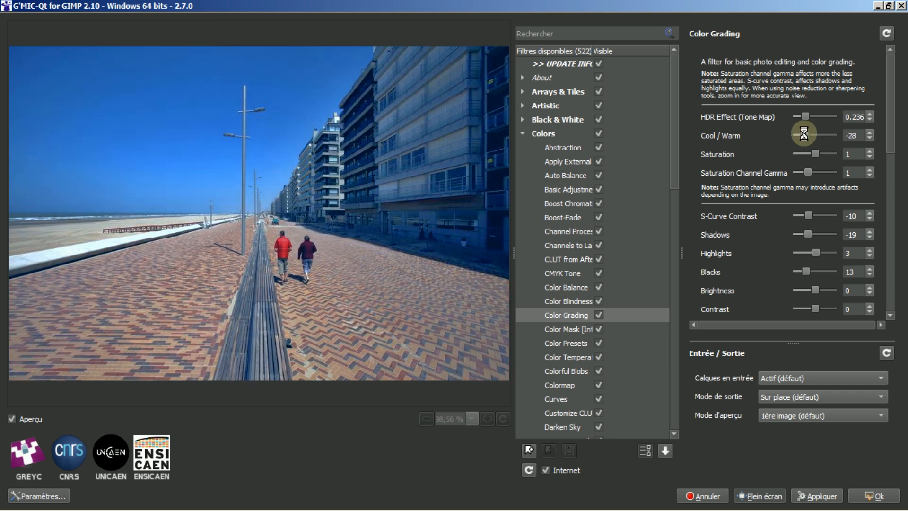
left_click_drag(803, 135, 811, 135)
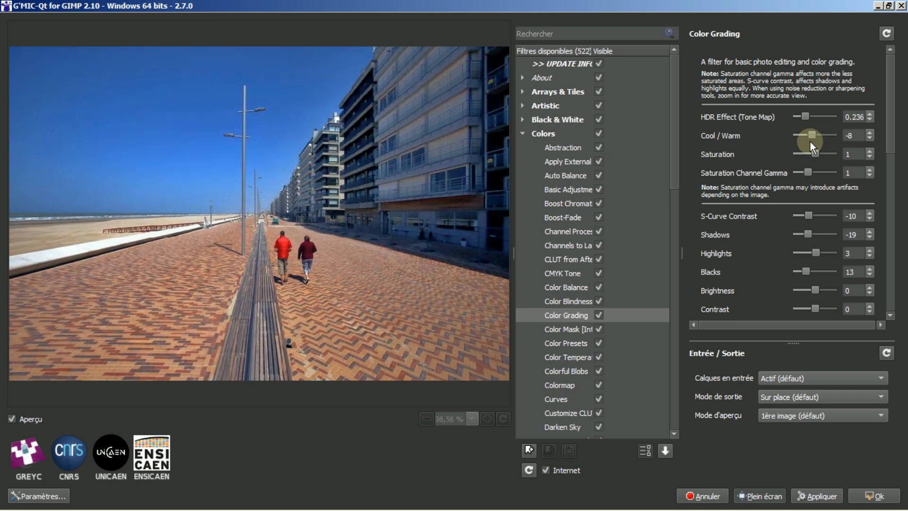
left_click_drag(813, 155, 808, 151)
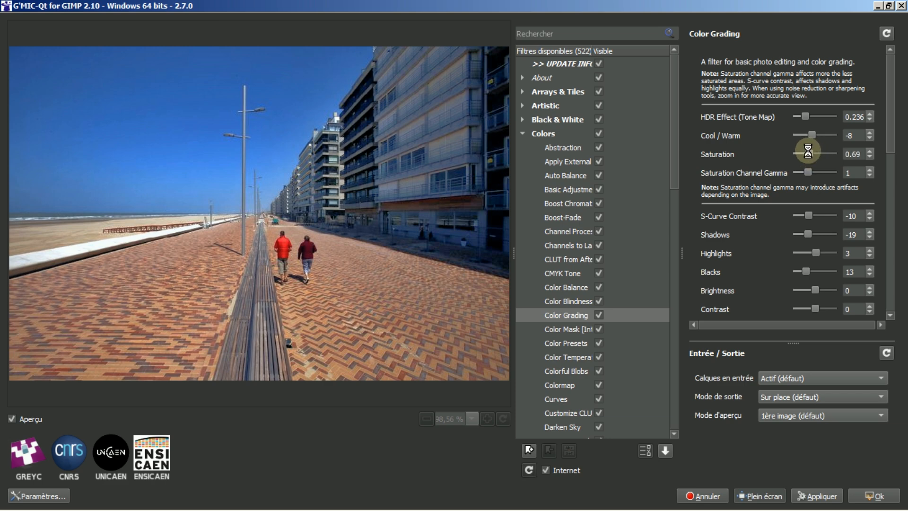
left_click_drag(807, 151, 817, 152)
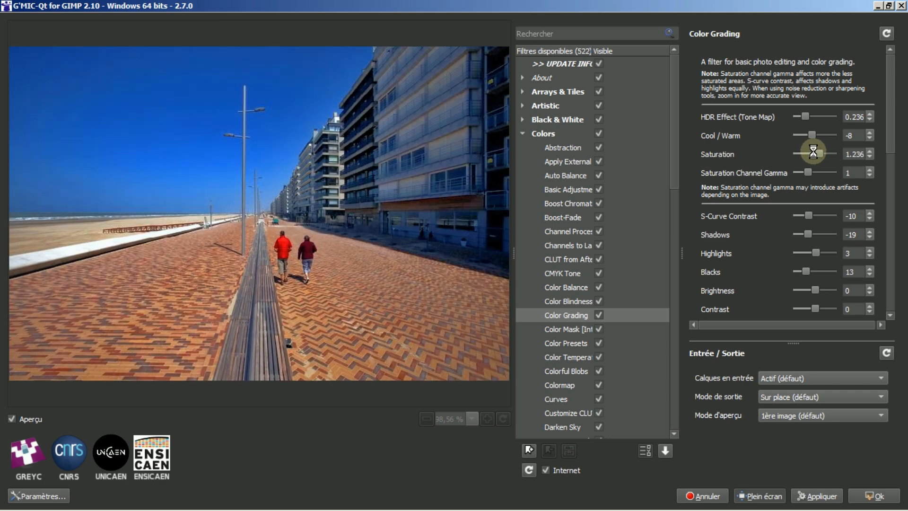
left_click(815, 153)
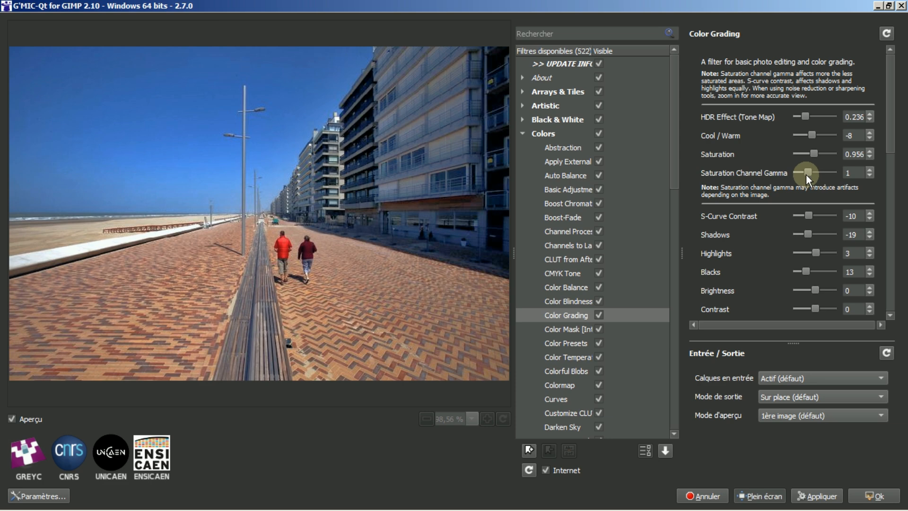
left_click_drag(807, 170, 811, 172)
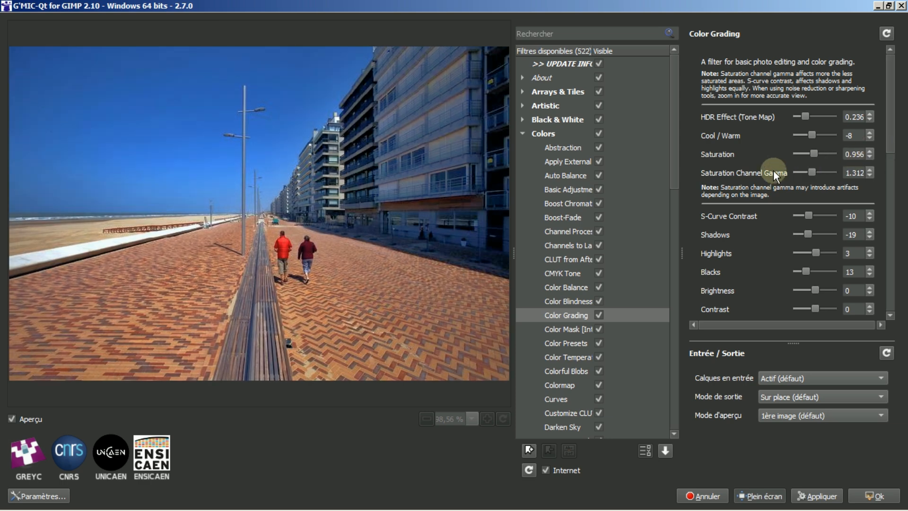
Apply the Color Grading to the duplicated layer and toggle that layer's visibility to compare it with the original photo.
left_click(873, 496)
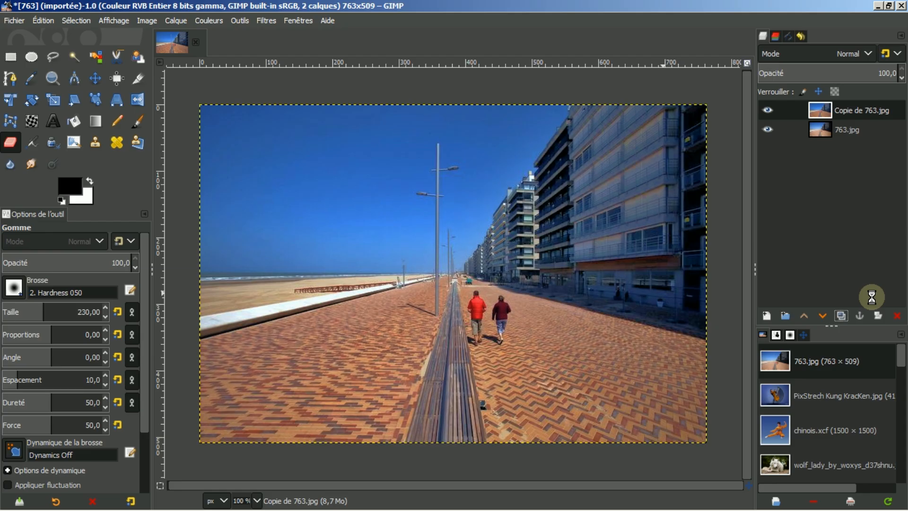
left_click(767, 111)
left_click(766, 111)
left_click(767, 110)
left_click(766, 110)
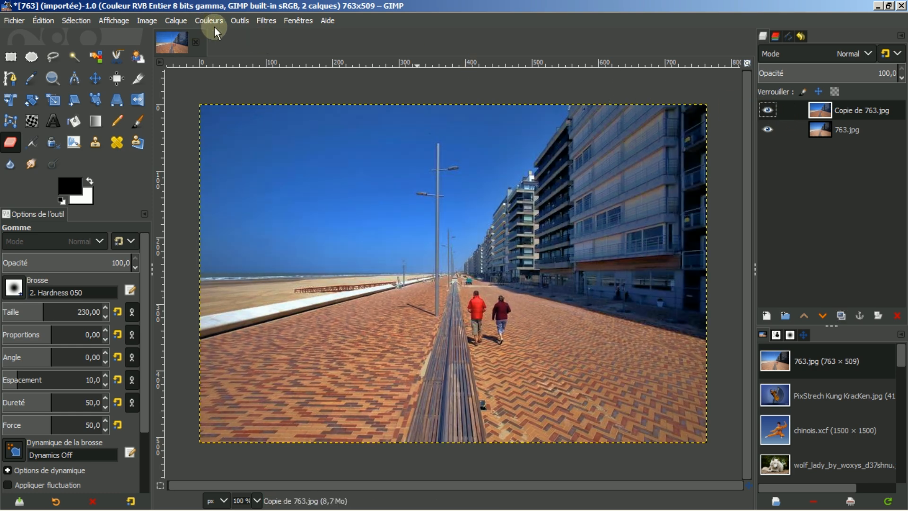
left_click(266, 21)
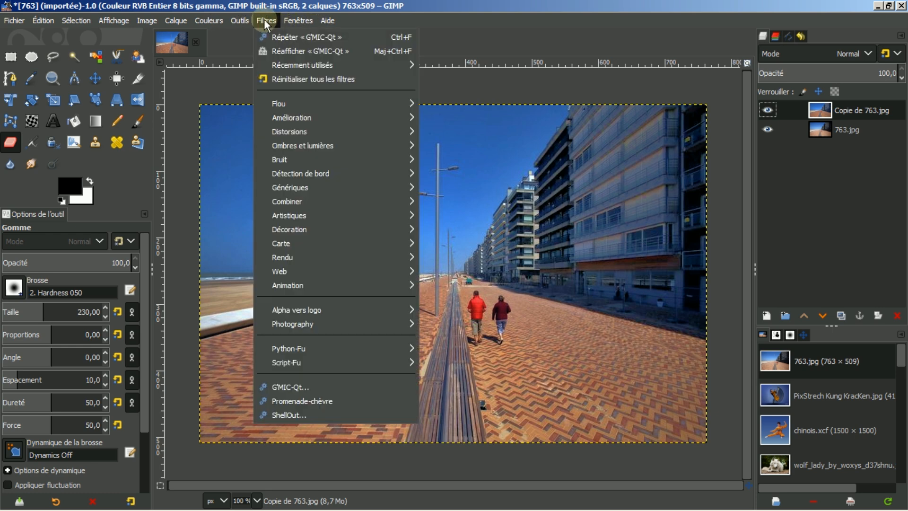
mouse_move(291, 117)
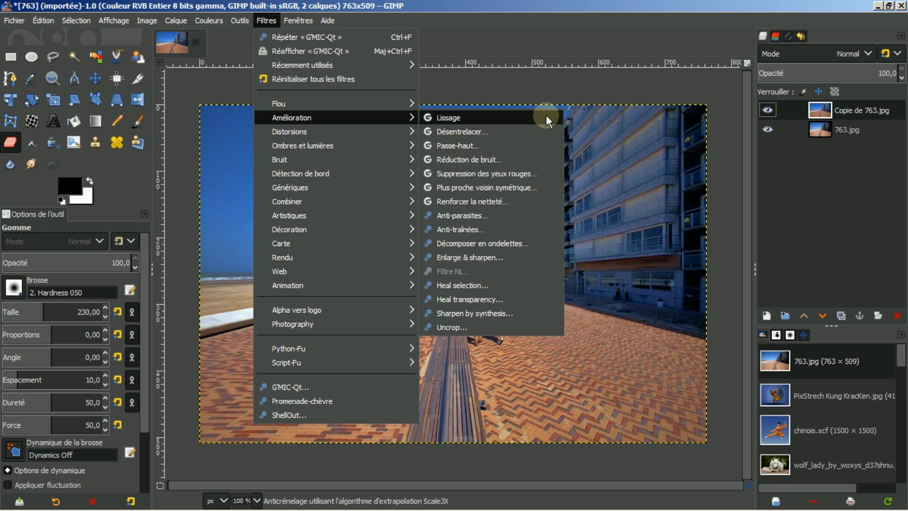
left_click(587, 87)
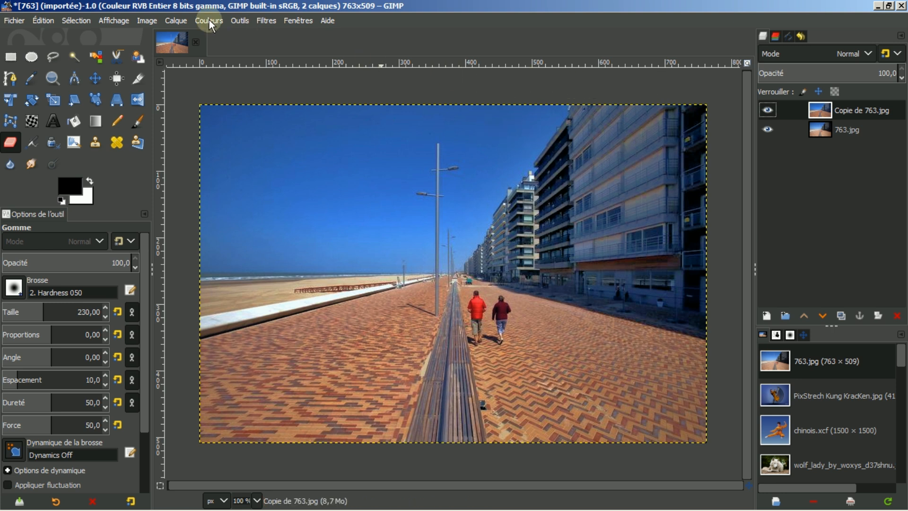
Close 763.jpg, discarding its changes, and open the recent images PixStrech Kung KracKen.jpg and chinois.xcf.
left_click(198, 42)
left_click(469, 336)
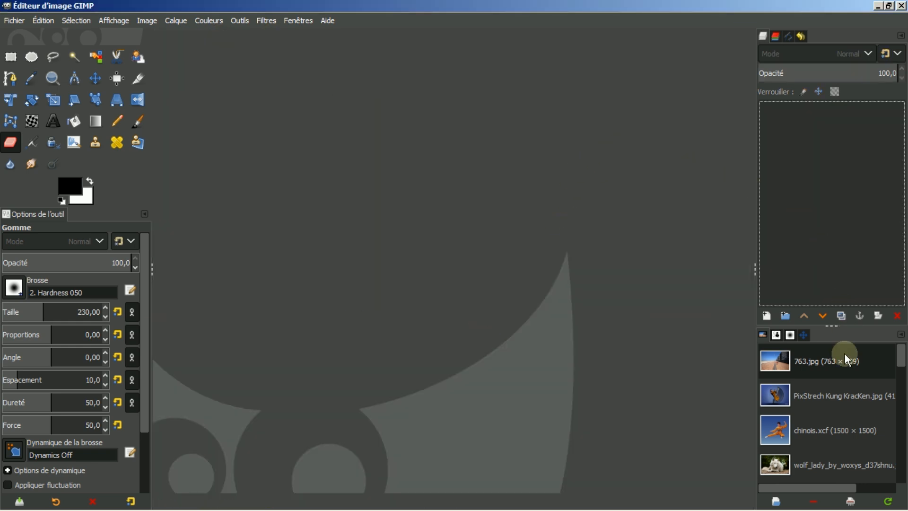
left_click(802, 396)
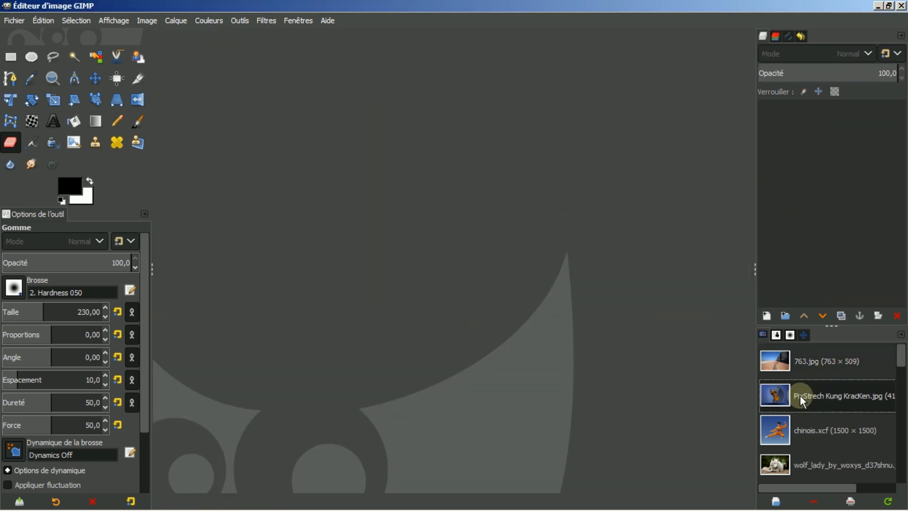
double_click(800, 395)
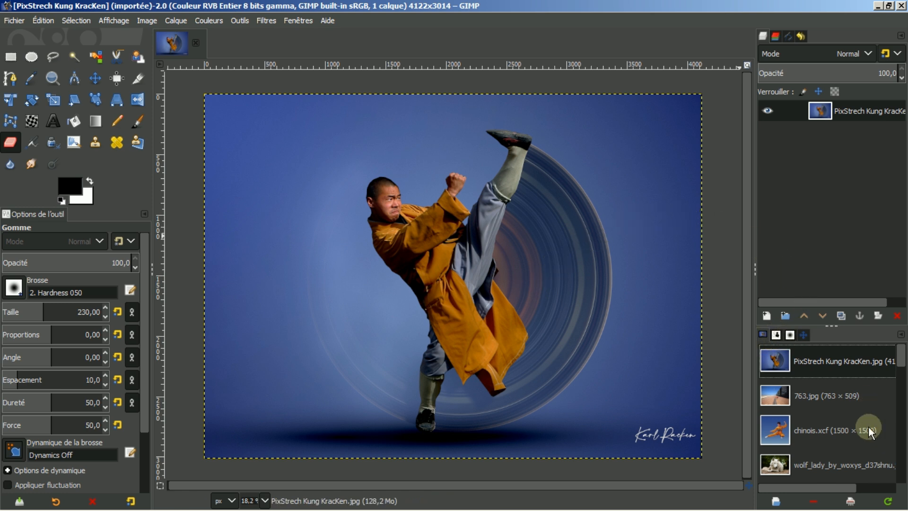
double_click(808, 426)
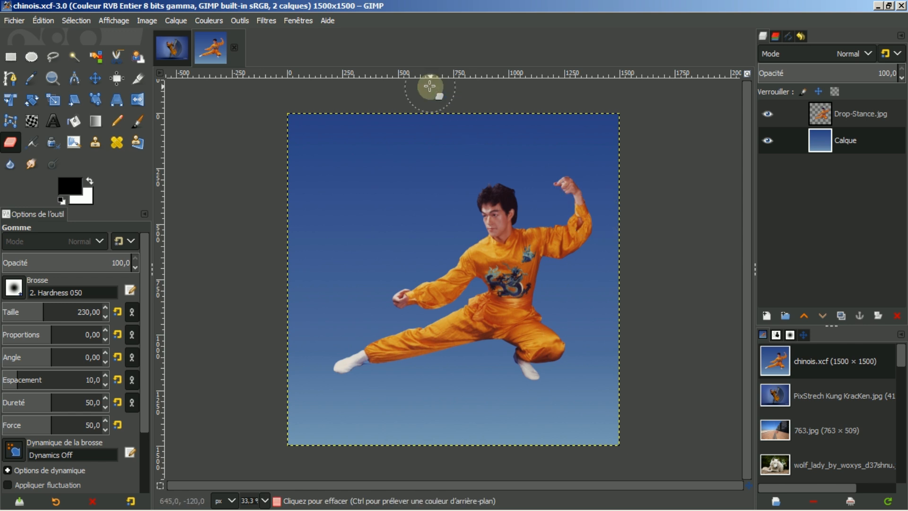
In PixStrech Kung KracKen.jpg, select a horizontal strip about 906 × 171 px across the circular streaks beside the fighter and copy it.
left_click(173, 45)
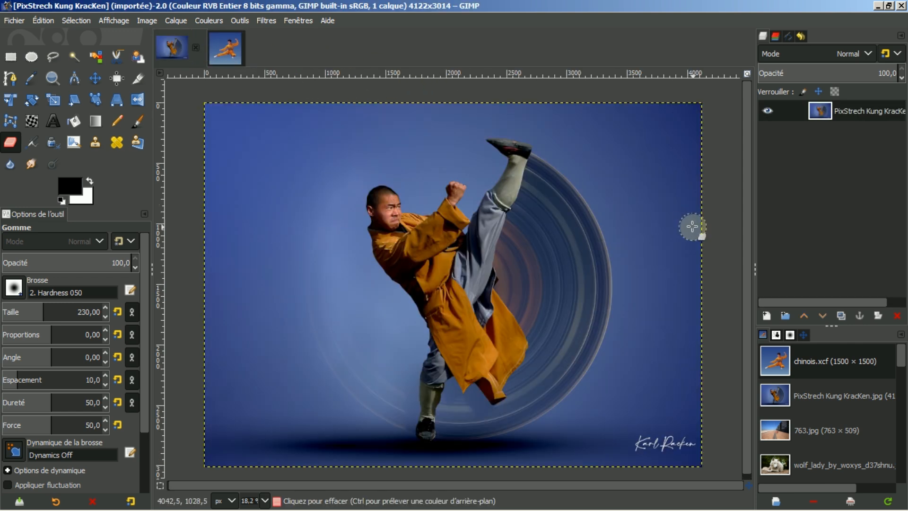
scroll(595, 295, "up", 2)
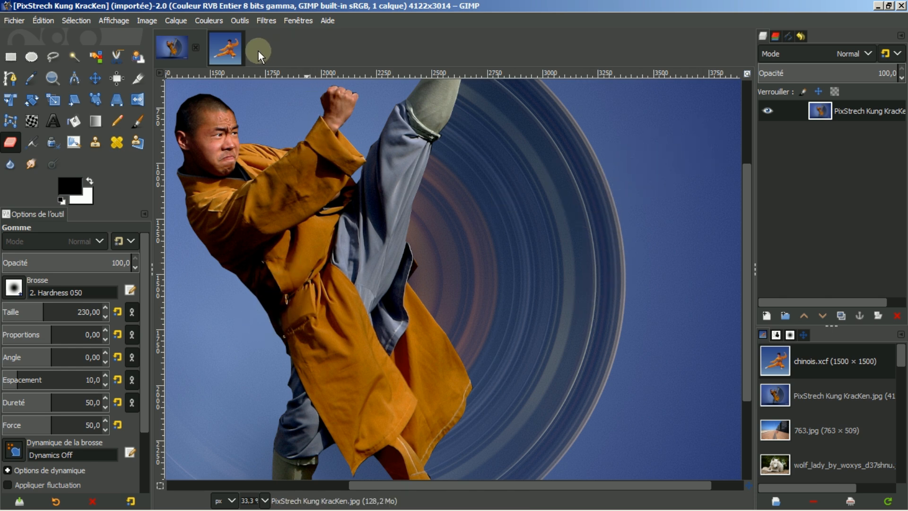
left_click(234, 44)
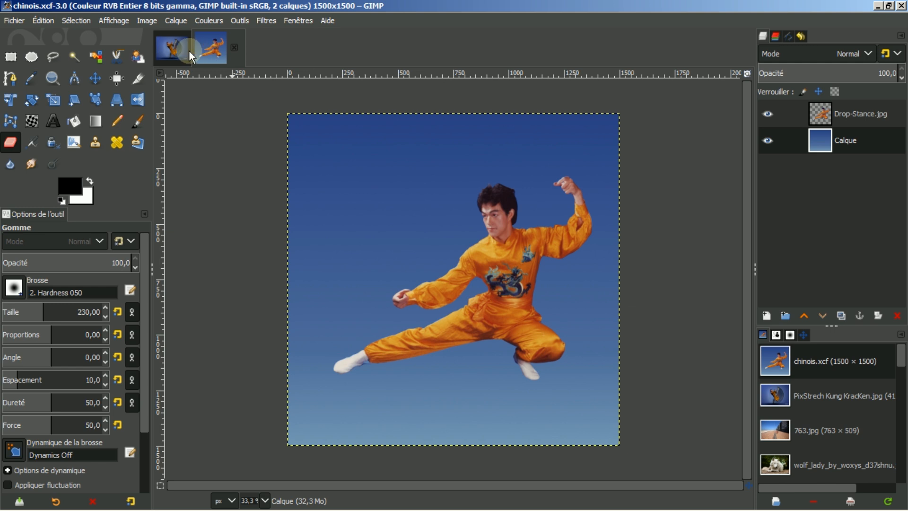
left_click(173, 45)
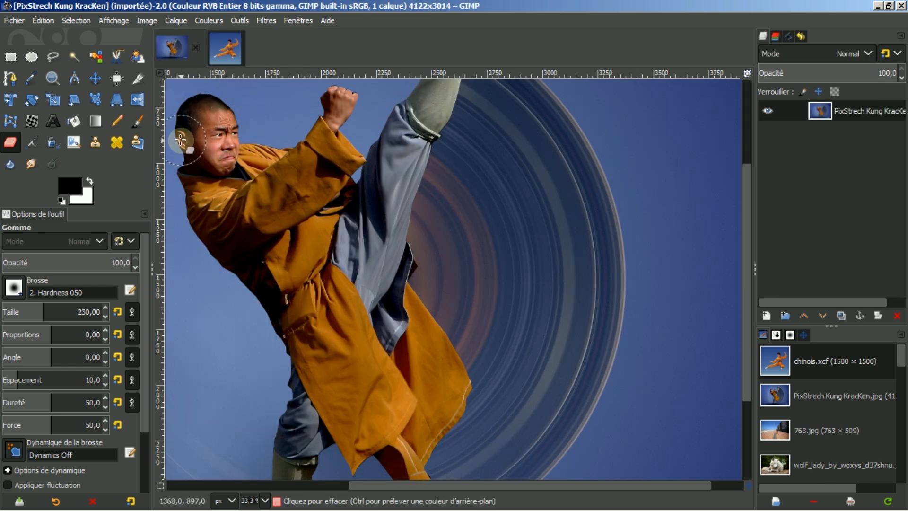
left_click(11, 57)
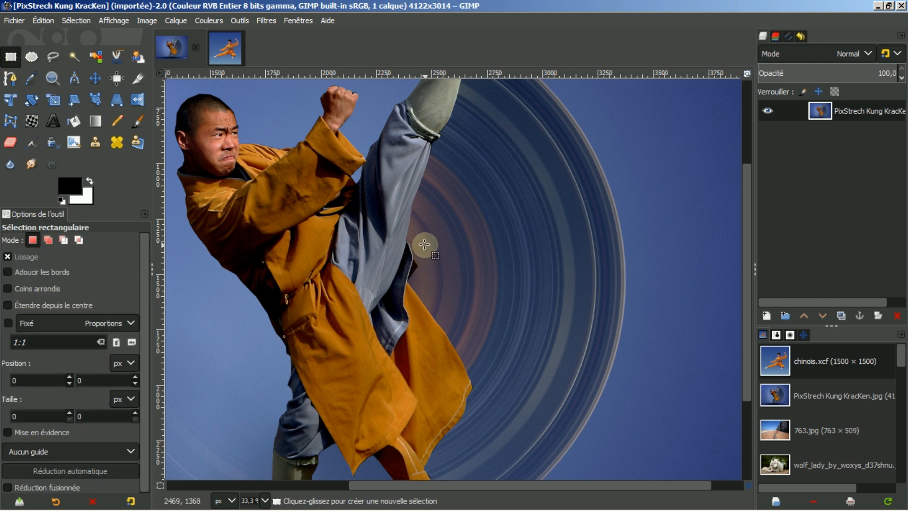
left_click_drag(424, 250, 624, 287)
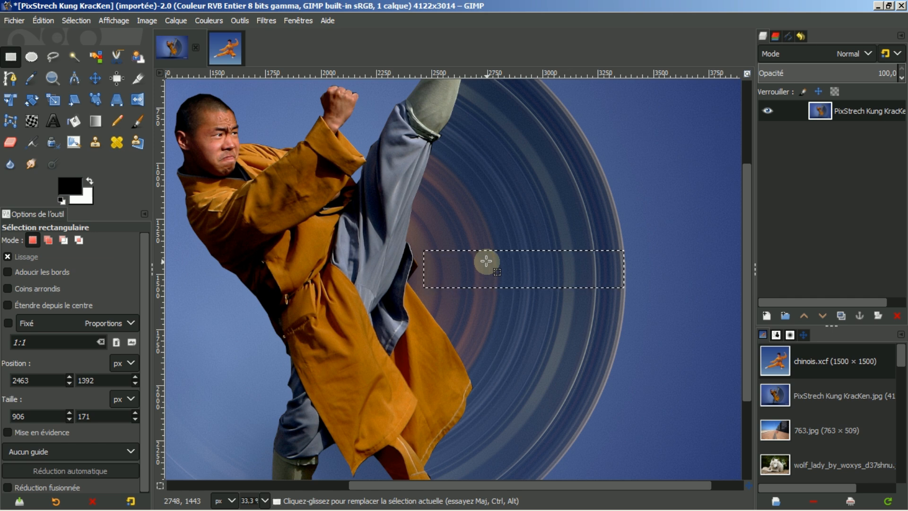
key("ctrl")
key("ctrl+c")
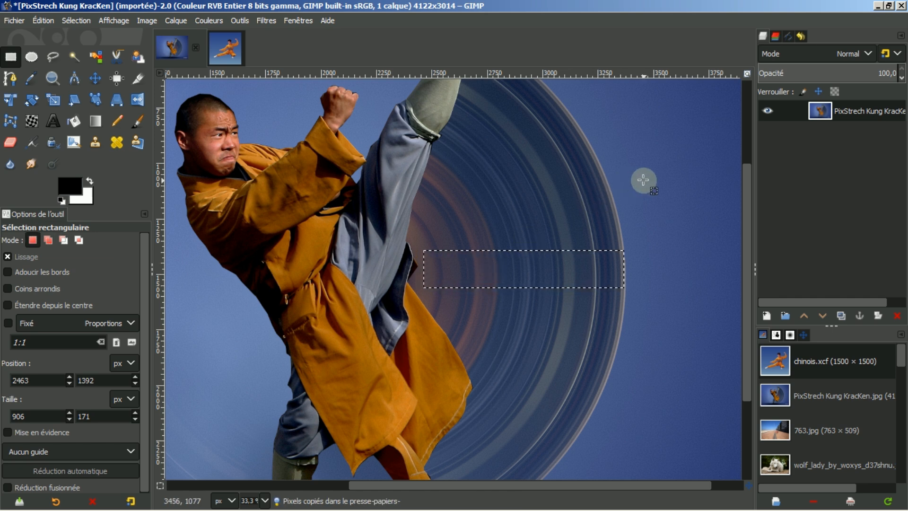
right_click(523, 269)
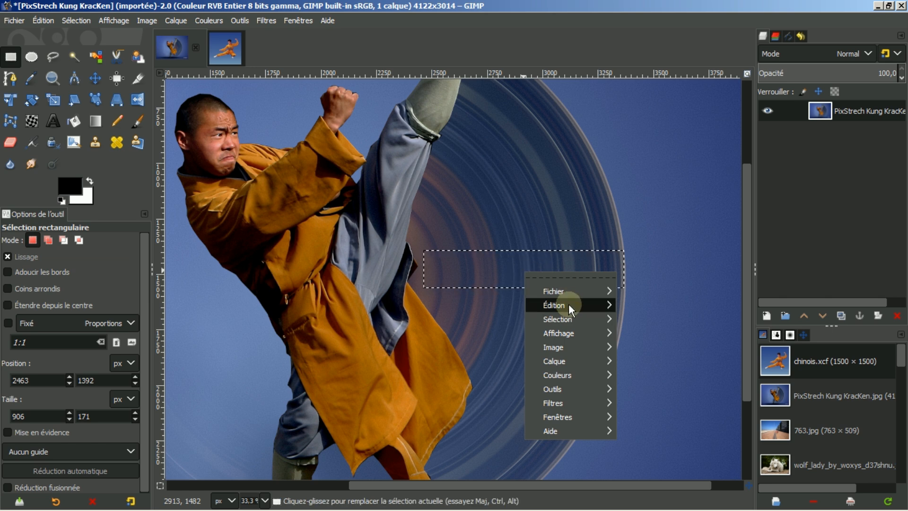
mouse_move(566, 302)
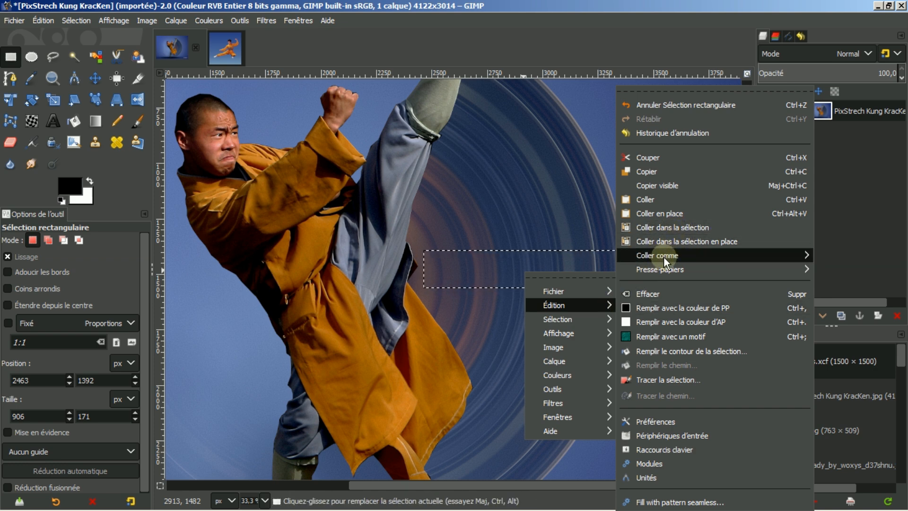
mouse_move(663, 257)
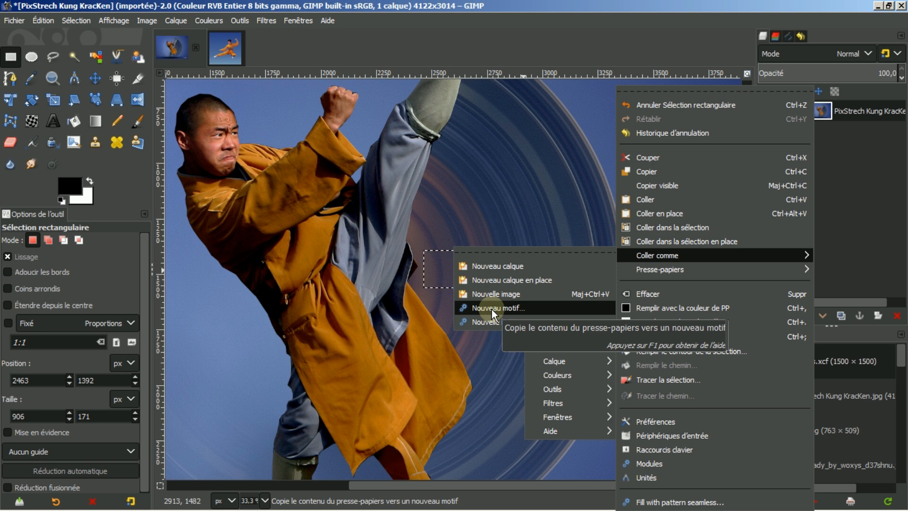
left_click(603, 138)
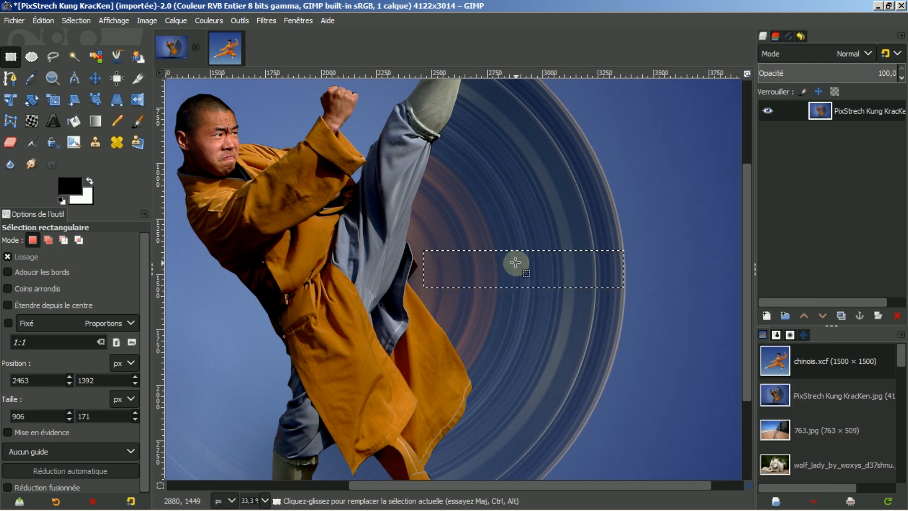
Paste the copied strip into chinois.xcf as a new layer above the blue background and hide the Drop-Stance.jpg layer.
left_click(222, 47)
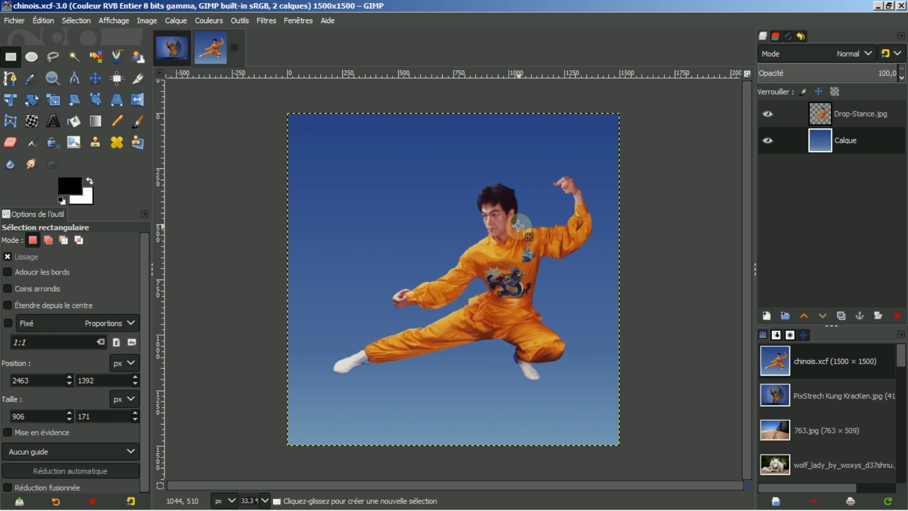
key("ctrl")
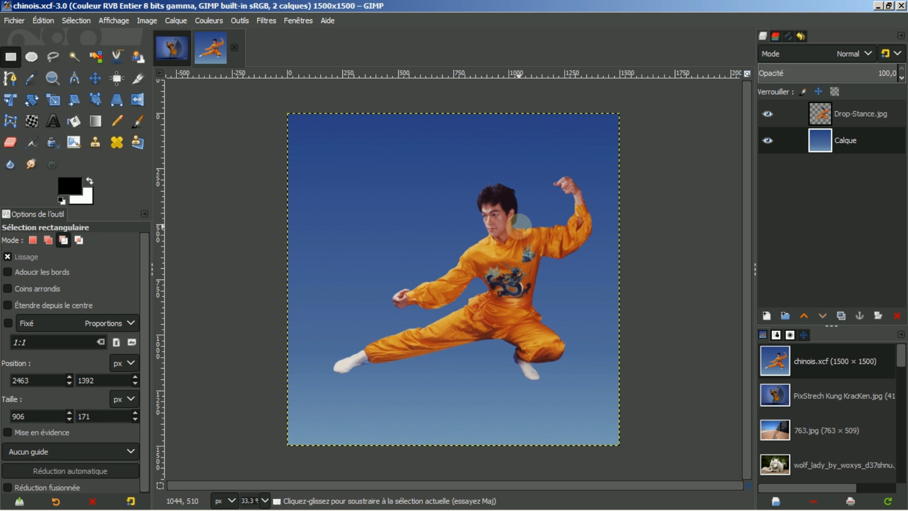
key("ctrl+v")
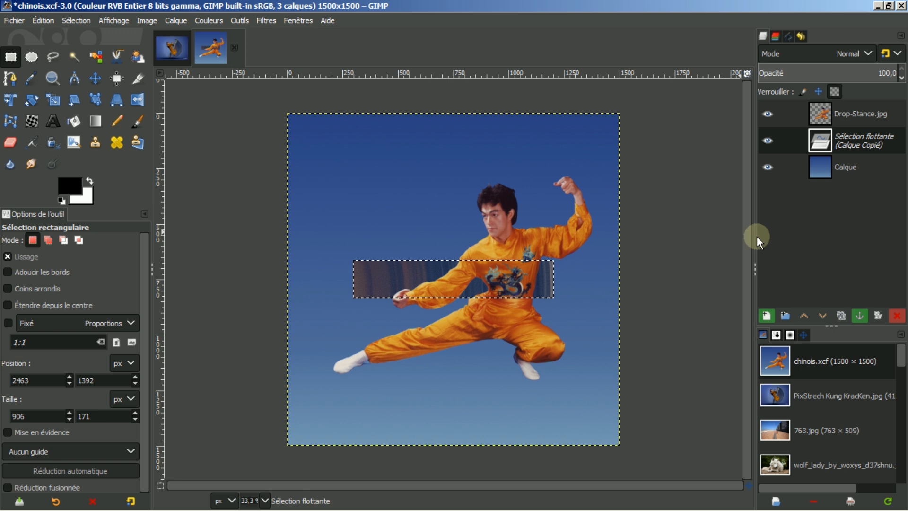
left_click(765, 315)
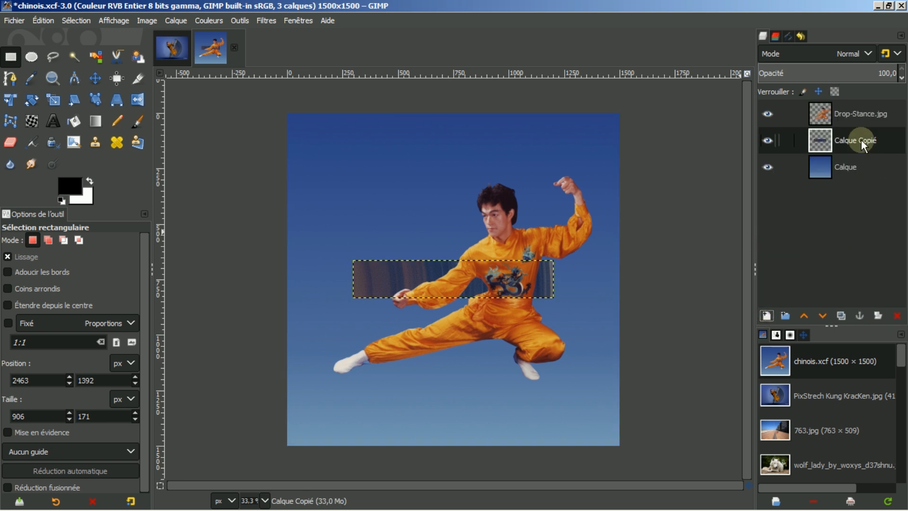
left_click(769, 113)
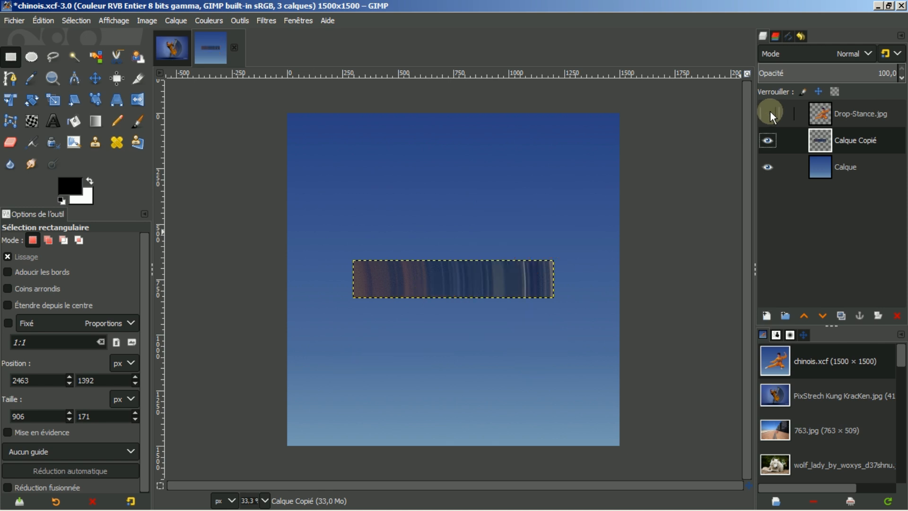
Hide the pasted strip layer, show the blue background and the Drop-Stance.jpg layer, and make Drop-Stance.jpg the active layer.
left_click(769, 113)
left_click(770, 111)
left_click(768, 139)
left_click(767, 167)
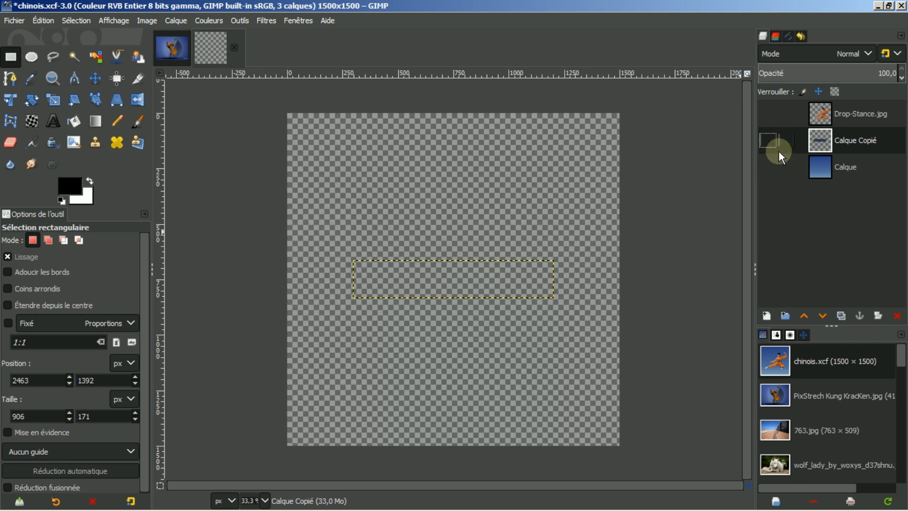
left_click(771, 112)
left_click(771, 166)
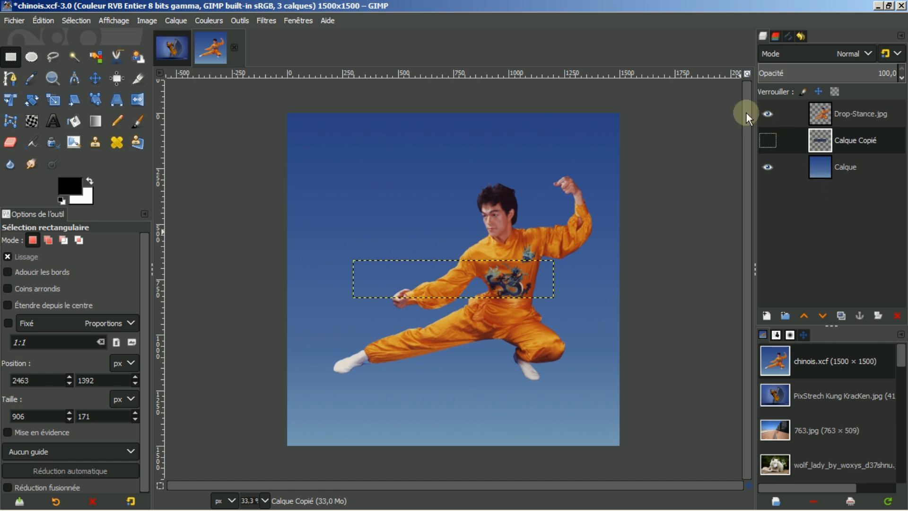
left_click(823, 113)
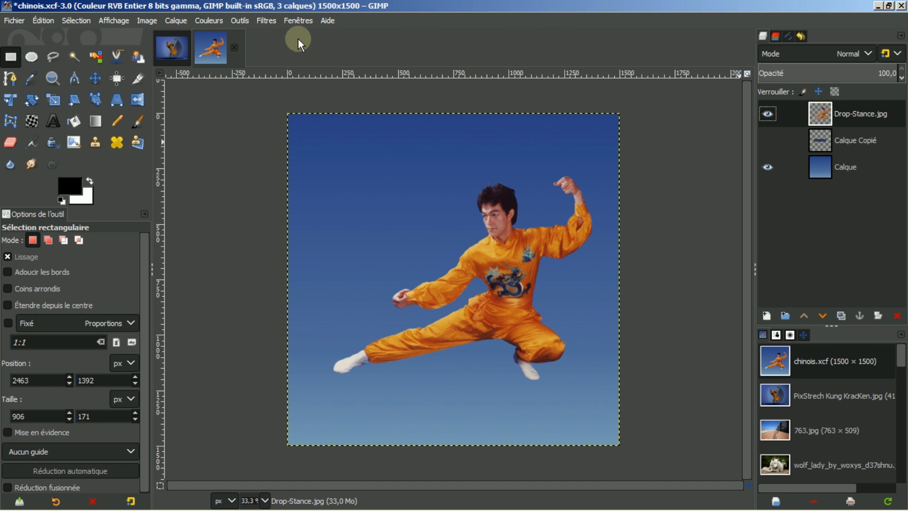
Clear the strip selection in PixStrech Kung KracKen.jpg and return to chinois.xcf.
left_click(167, 47)
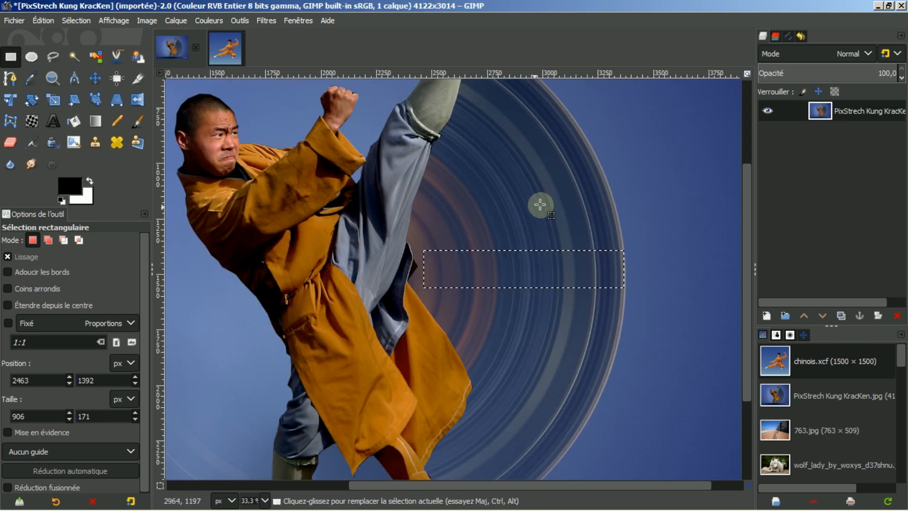
left_click(75, 20)
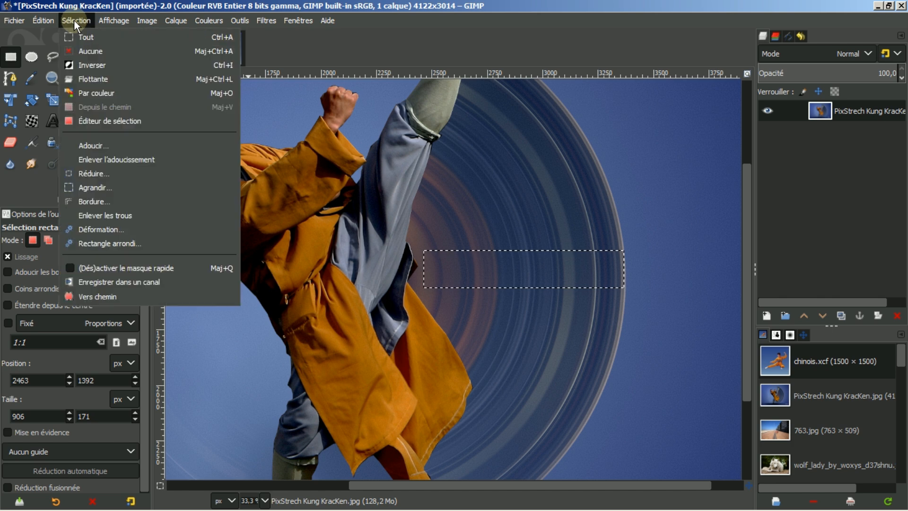
left_click(89, 51)
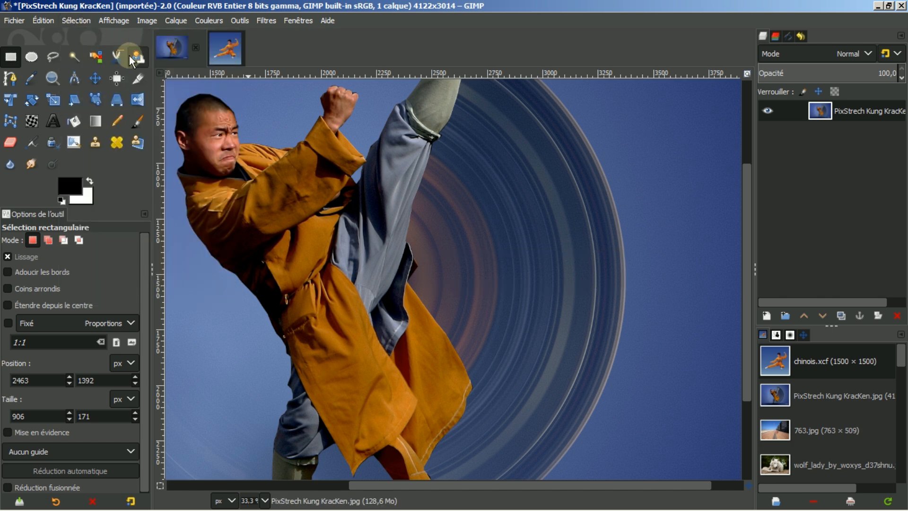
left_click(225, 55)
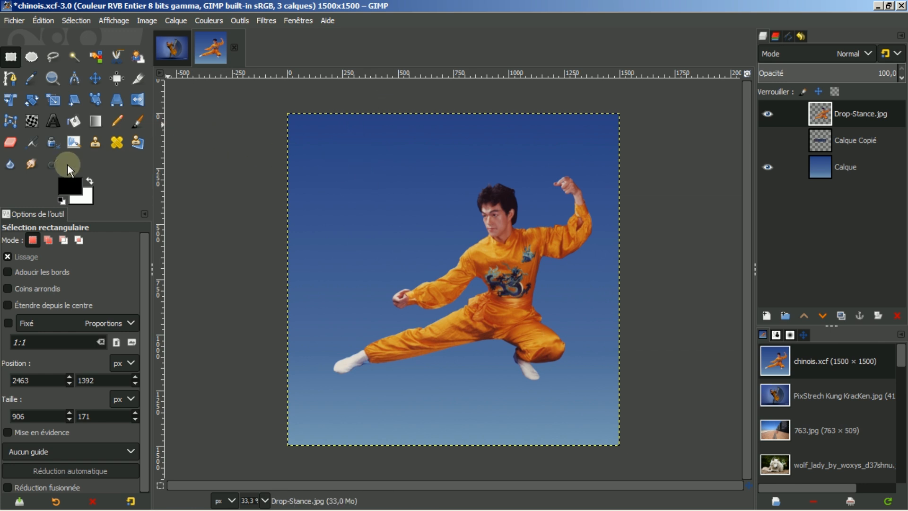
Gauge the circle size around the fighter with a roughly centred 1370 × 1370 px circular selection, and clear that selection.
left_click(31, 57)
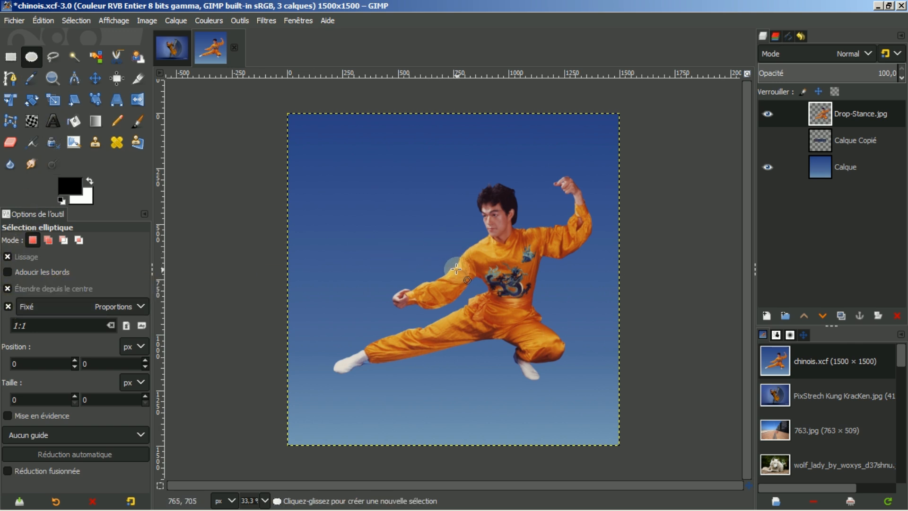
left_click_drag(456, 270, 546, 419)
left_click_drag(469, 258, 463, 261)
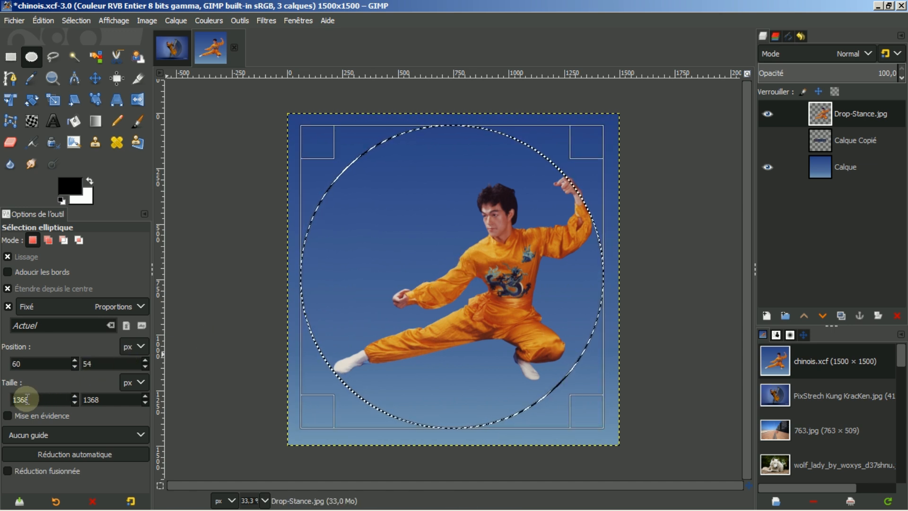
left_click(75, 397)
left_click(75, 397)
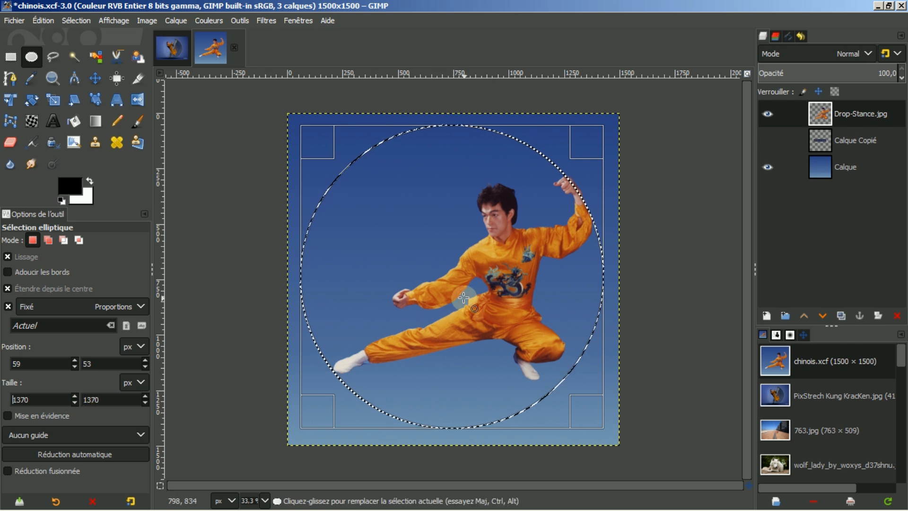
left_click_drag(452, 279, 453, 281)
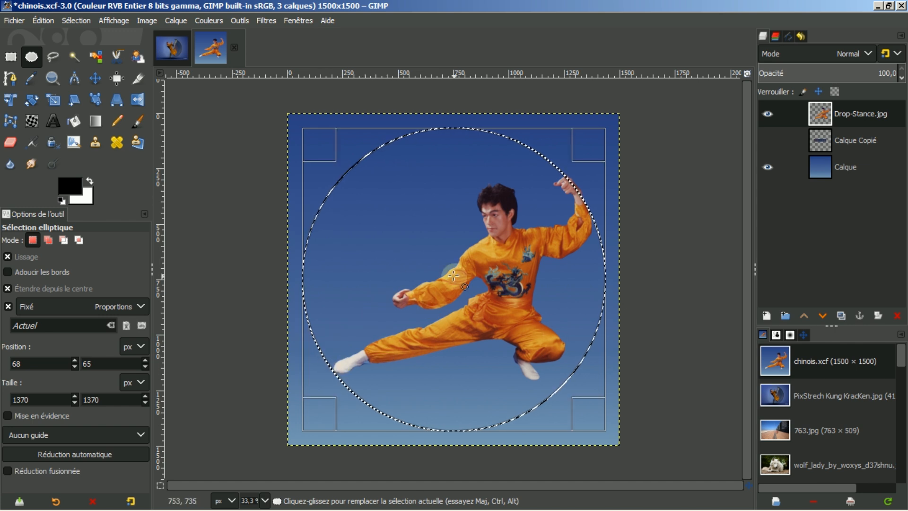
left_click_drag(452, 278, 469, 273)
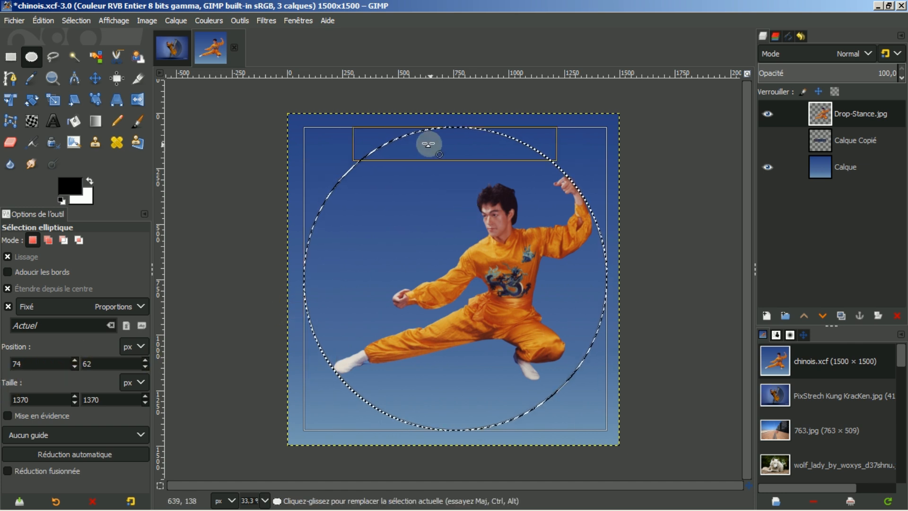
left_click(202, 128)
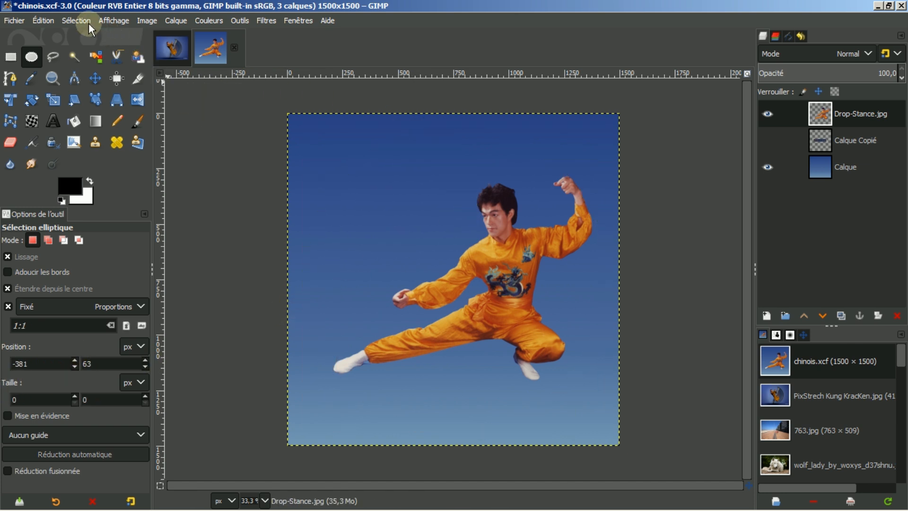
left_click(76, 20)
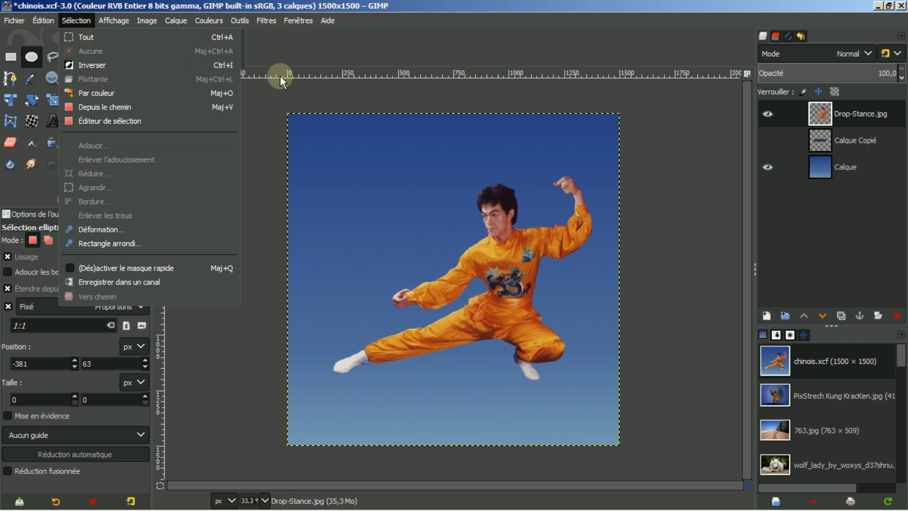
left_click(271, 96)
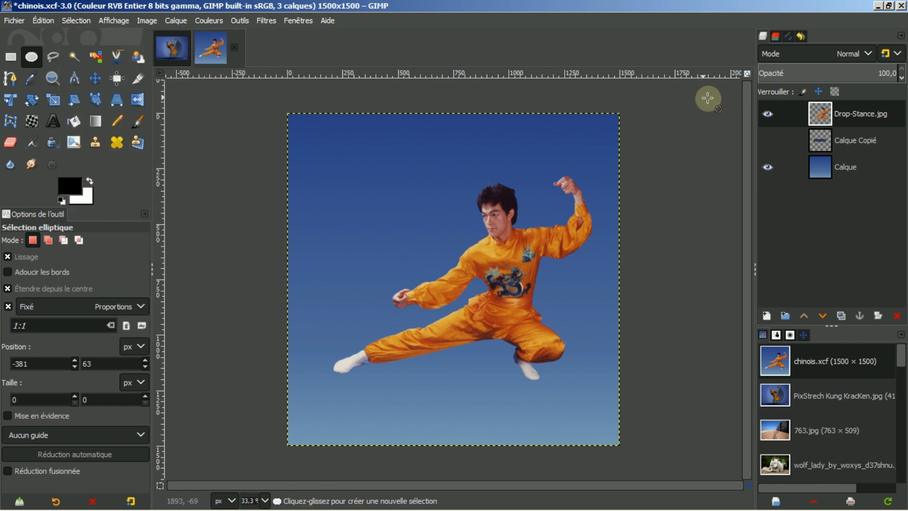
Make the pasted strip layer active and visible, and hide the Drop-Stance.jpg layer.
left_click(804, 141)
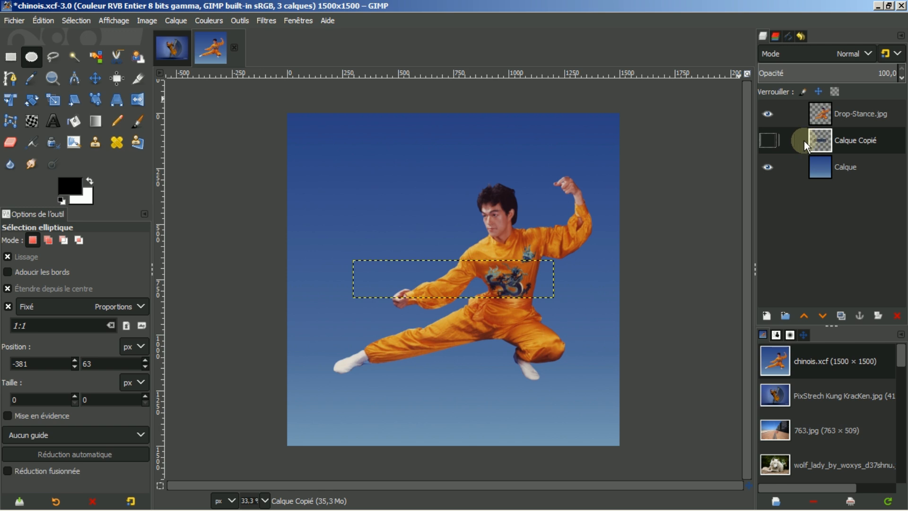
left_click(769, 140)
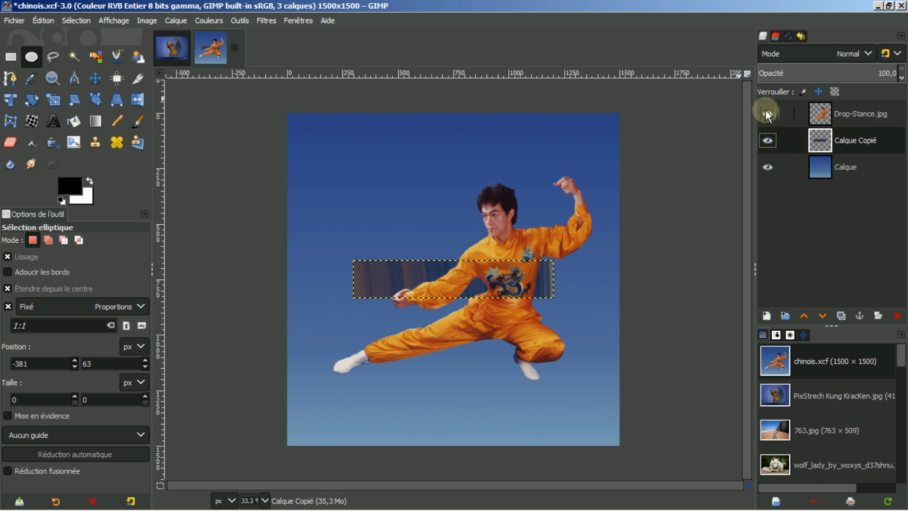
left_click(767, 113)
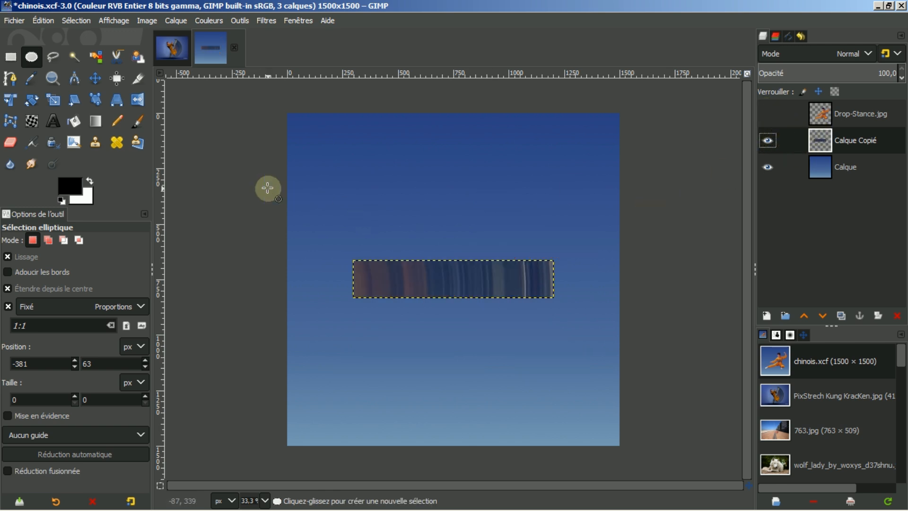
Scale the pasted strip layer to 1370 × 1370 px and move it to the centre of the blue background.
left_click(51, 102)
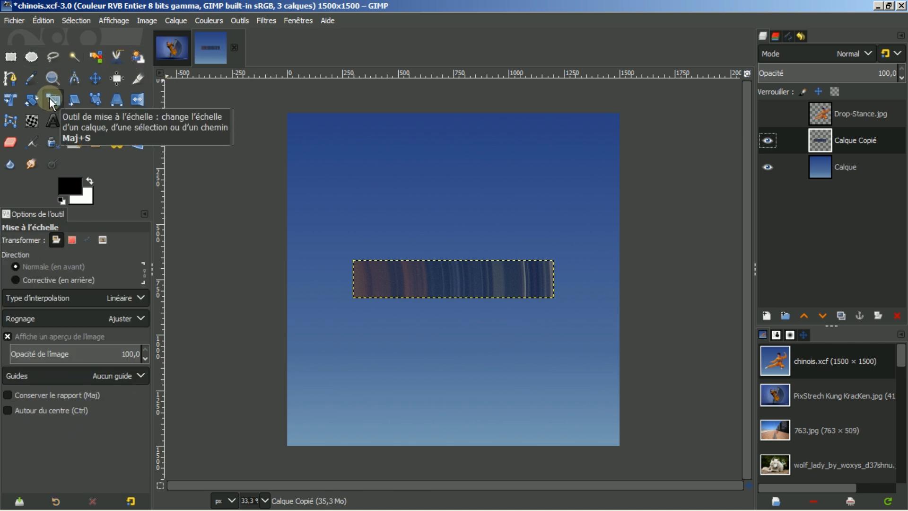
left_click(466, 271)
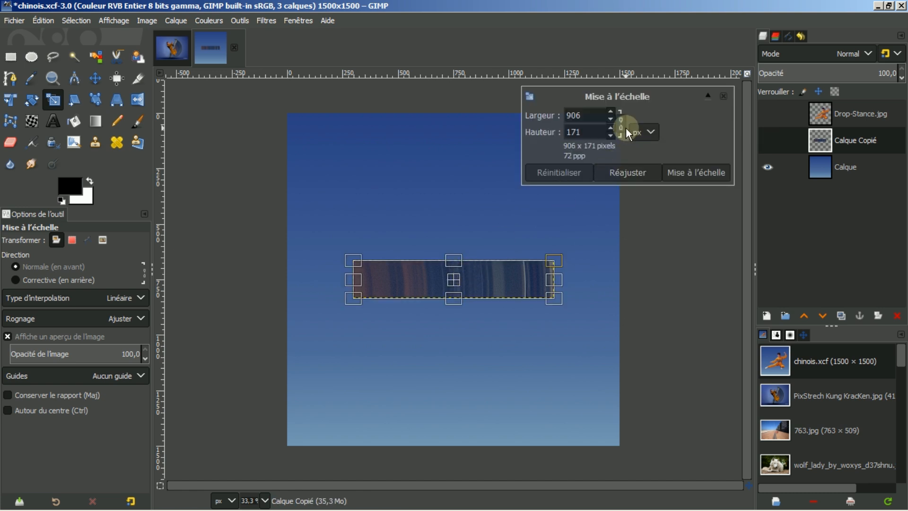
double_click(597, 116)
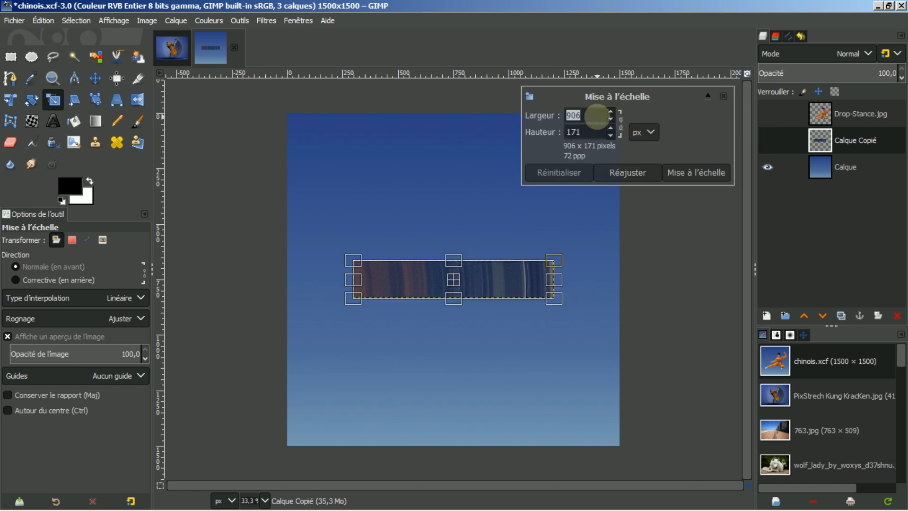
type("1370")
left_click(582, 132)
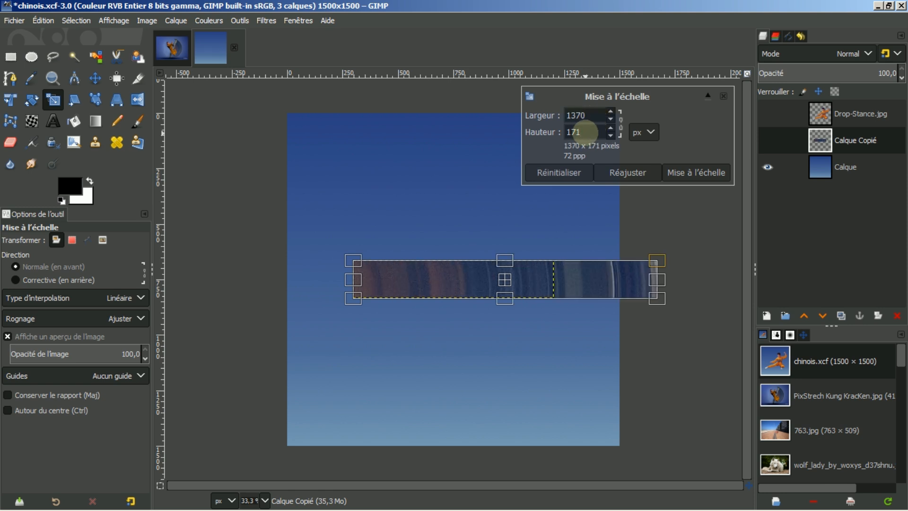
double_click(586, 132)
type("1370")
key("Return")
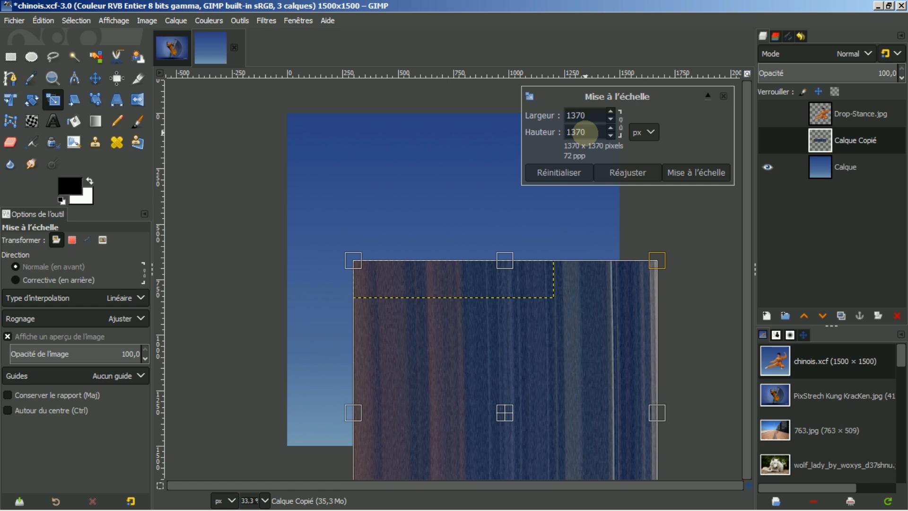
left_click(695, 175)
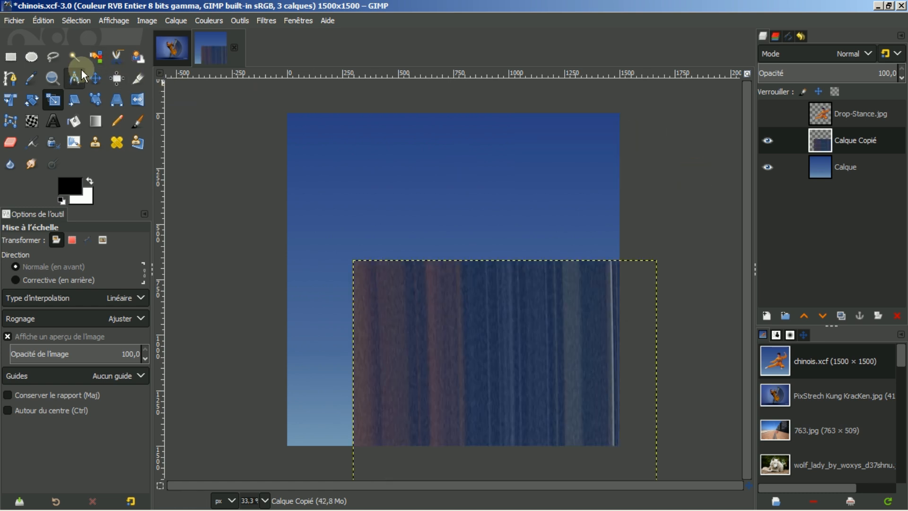
left_click(96, 77)
left_click_drag(504, 361, 464, 235)
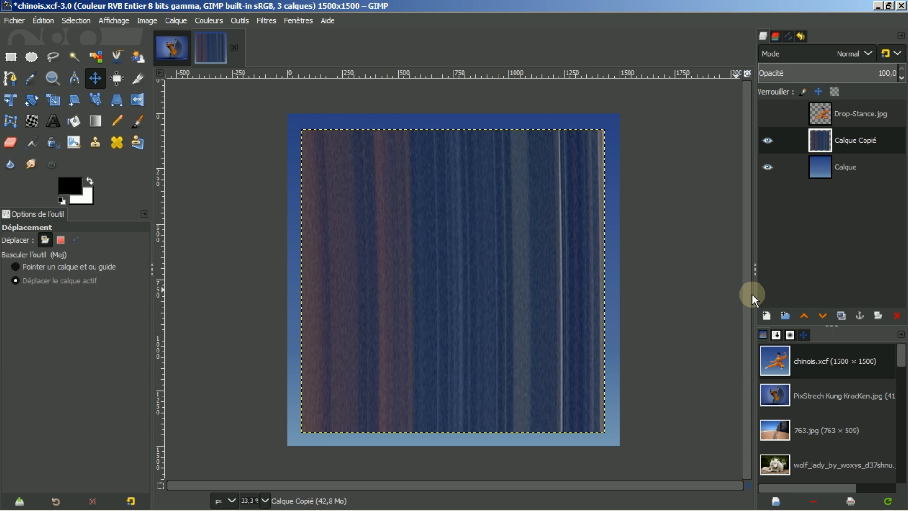
left_click(263, 21)
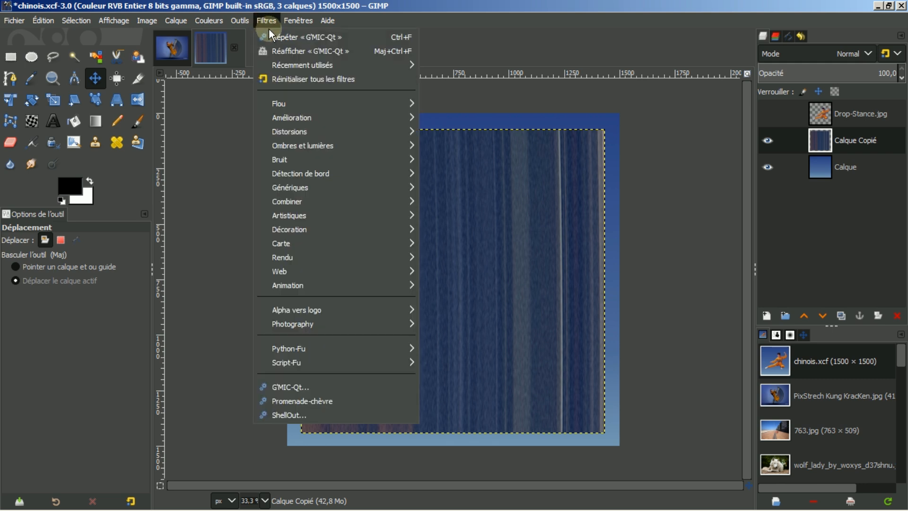
mouse_move(291, 131)
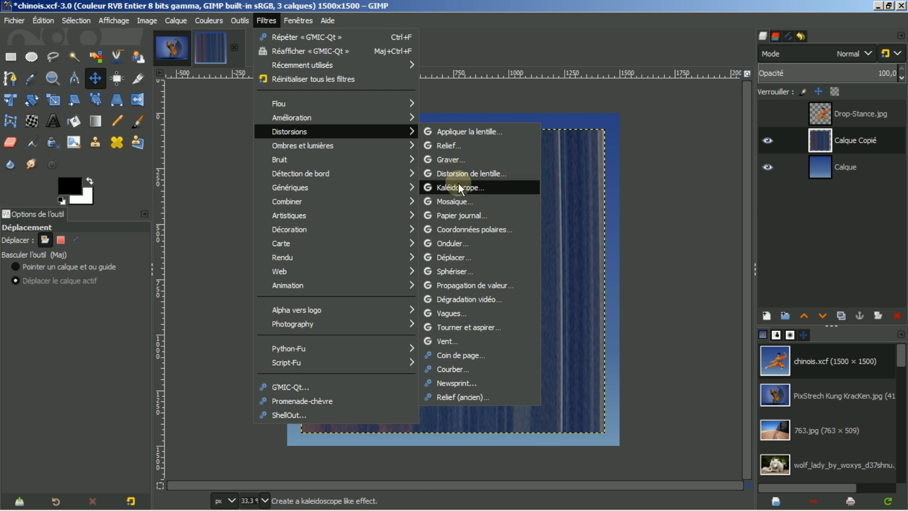
left_click(453, 229)
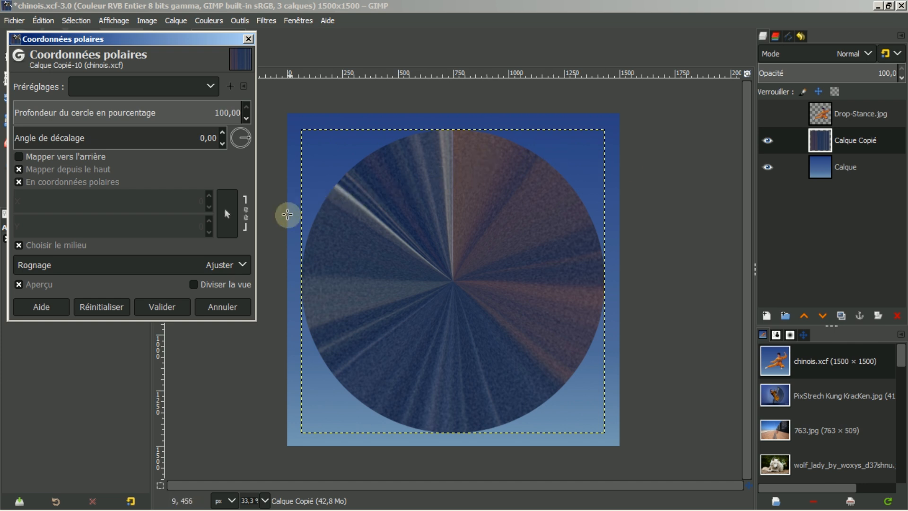
left_click(210, 308)
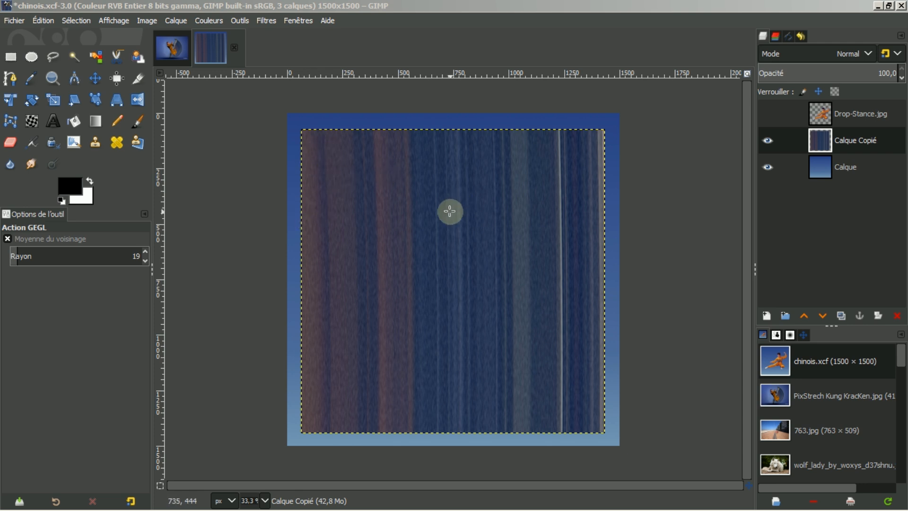
Rotate the striped layer 90° clockwise and apply the Polar Coordinates filter with circle depth 100 and offset angle 0.
left_click(175, 21)
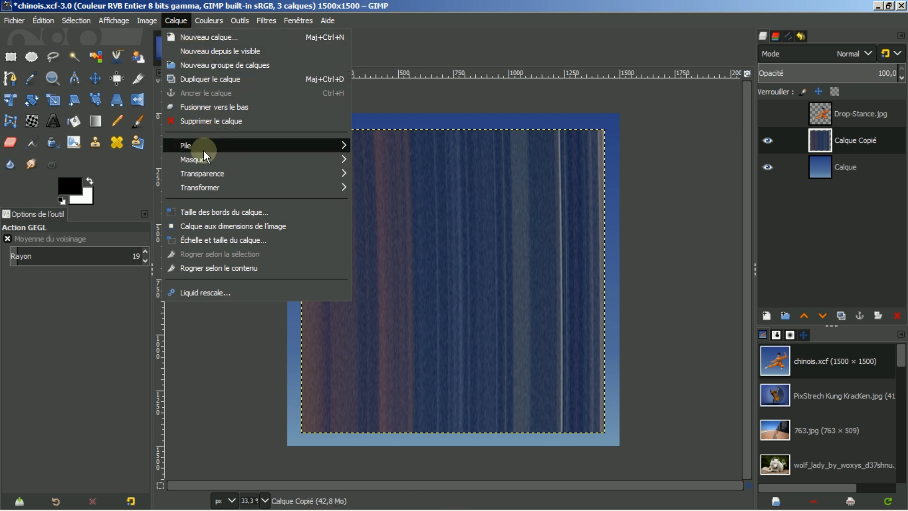
mouse_move(205, 187)
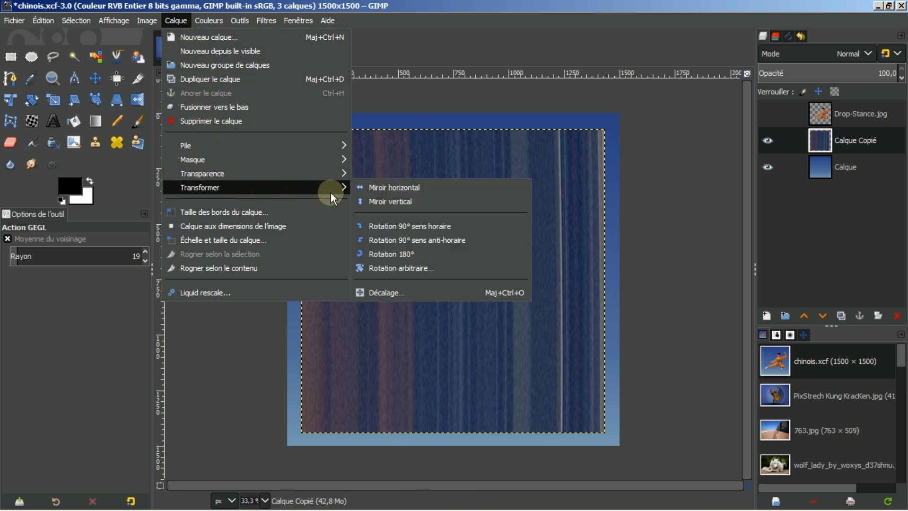
left_click(382, 224)
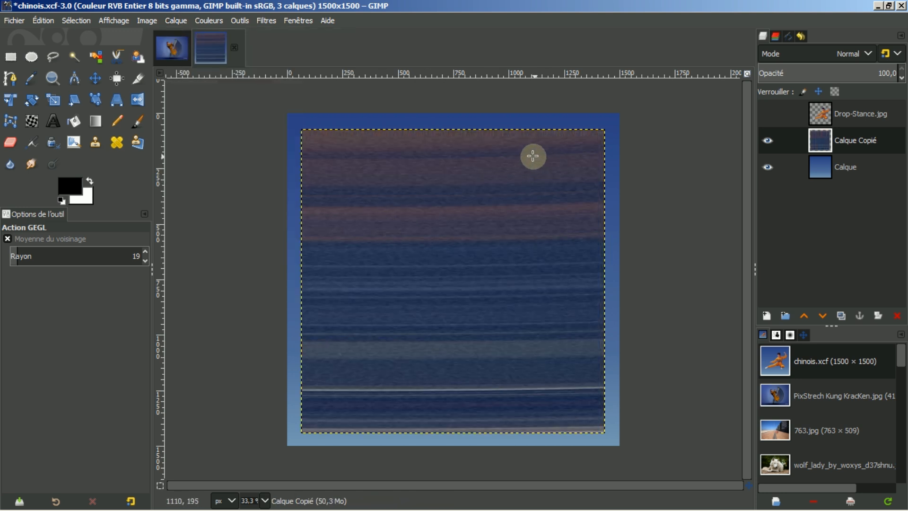
left_click(264, 21)
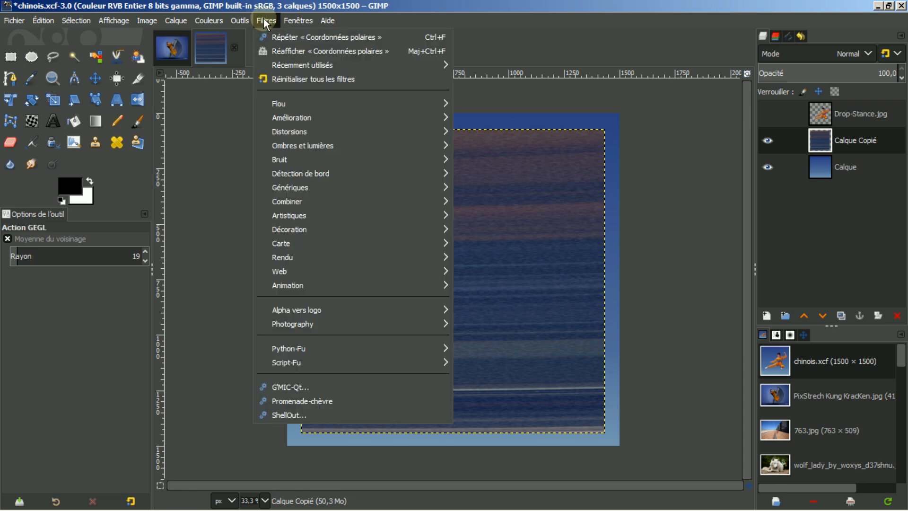
left_click(279, 51)
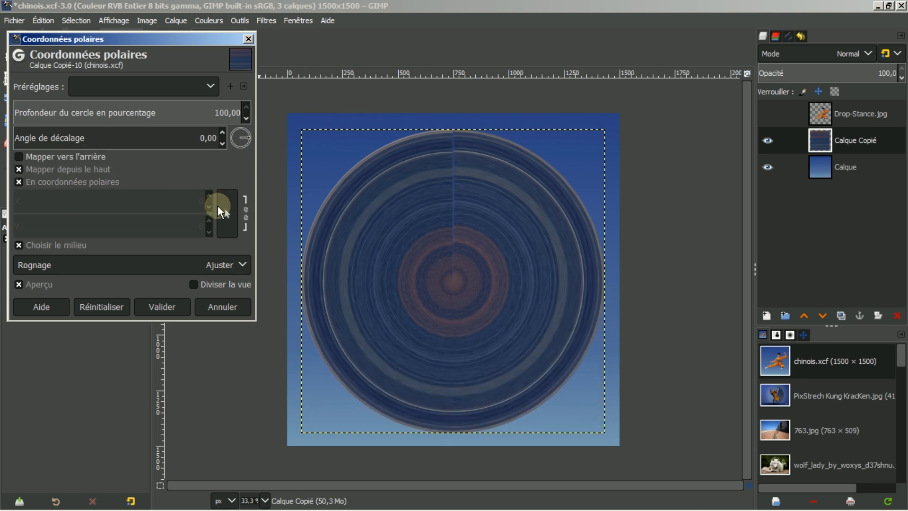
left_click(160, 307)
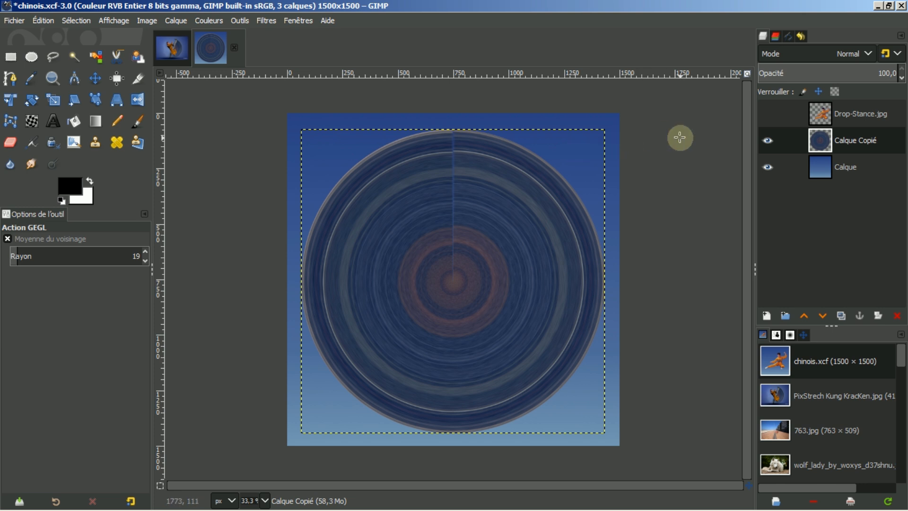
Duplicate the circular streak layer, flip the copy vertically, and merge it down to blend away the seam.
left_click(839, 314)
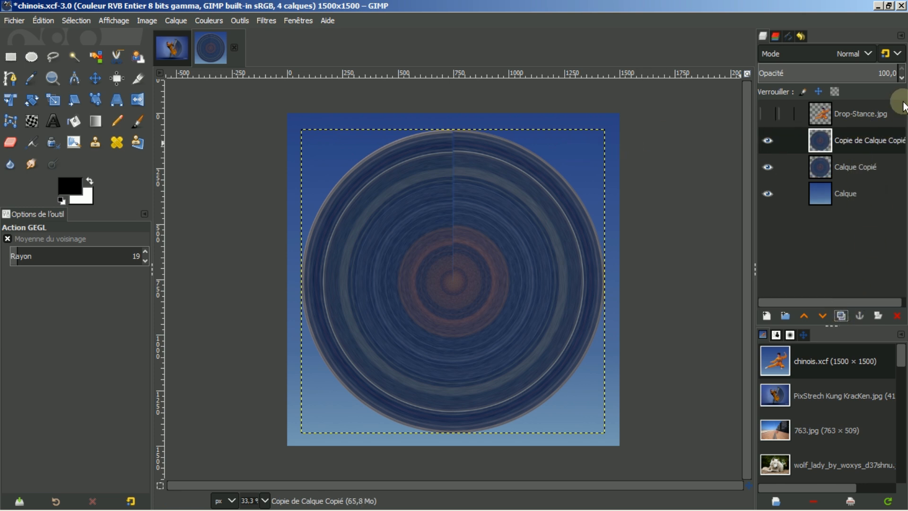
left_click(137, 100)
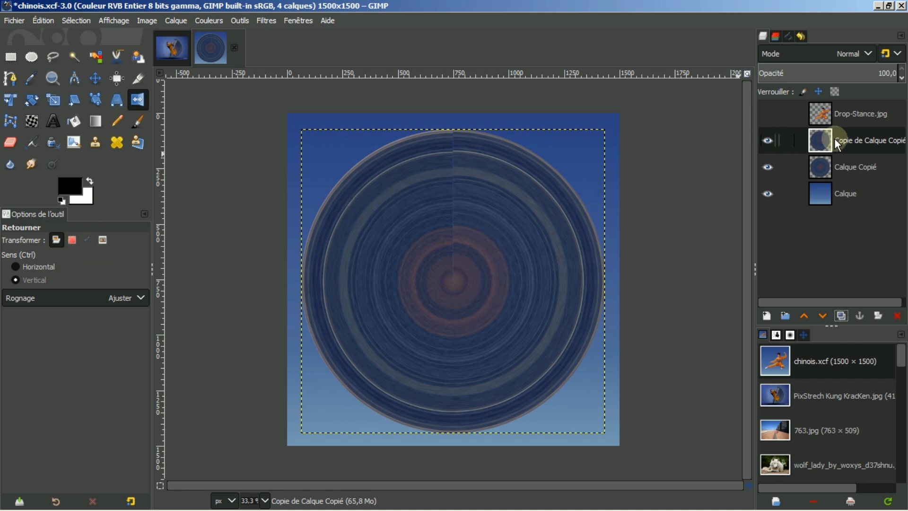
left_click(508, 229)
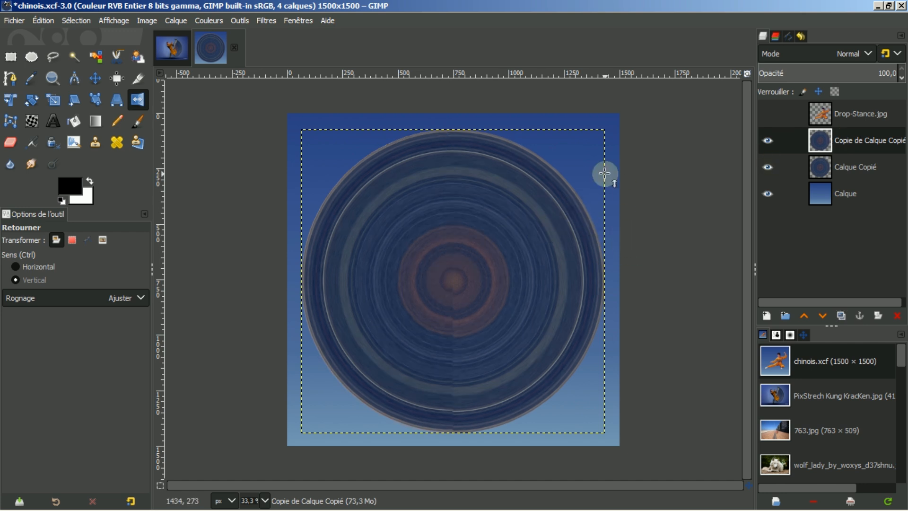
right_click(855, 140)
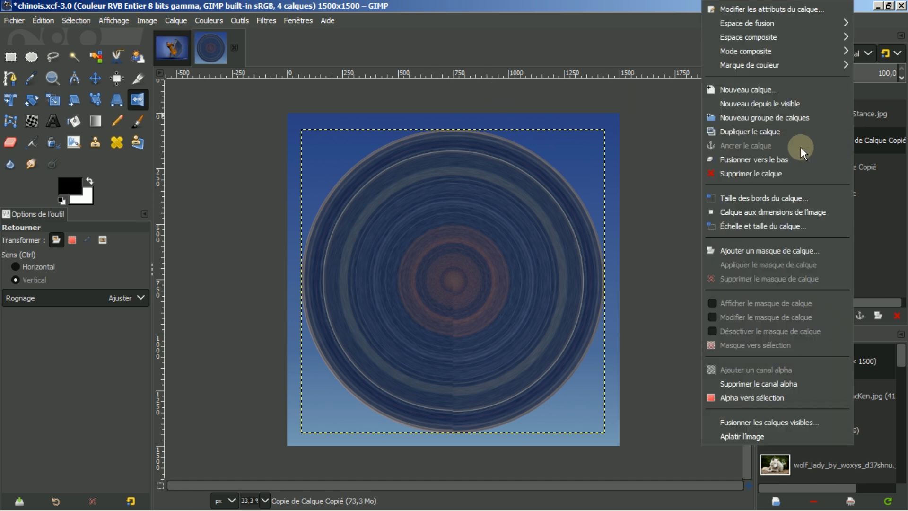
left_click(785, 159)
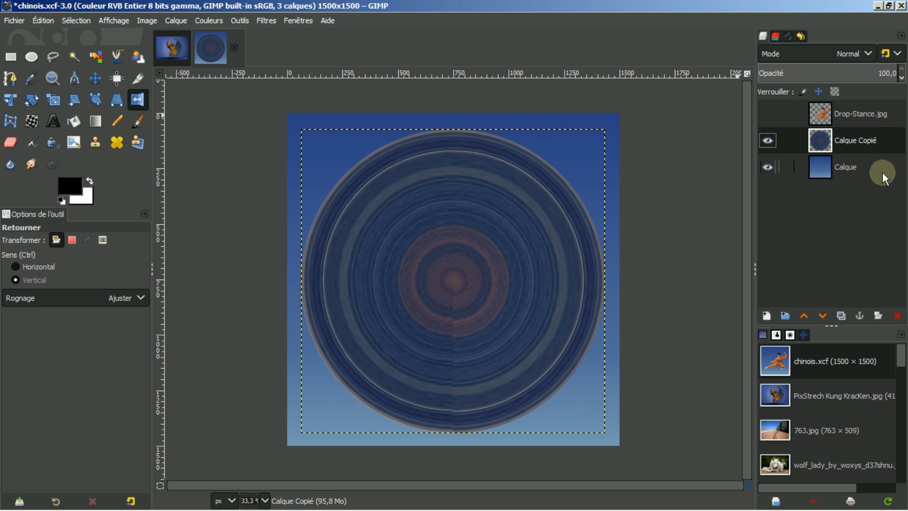
Duplicate the merged circle layer and fill the copy with a horizontal linear white-to-black gradient, black endpoint at X 1104, midpoint at 40.35.
left_click(841, 315)
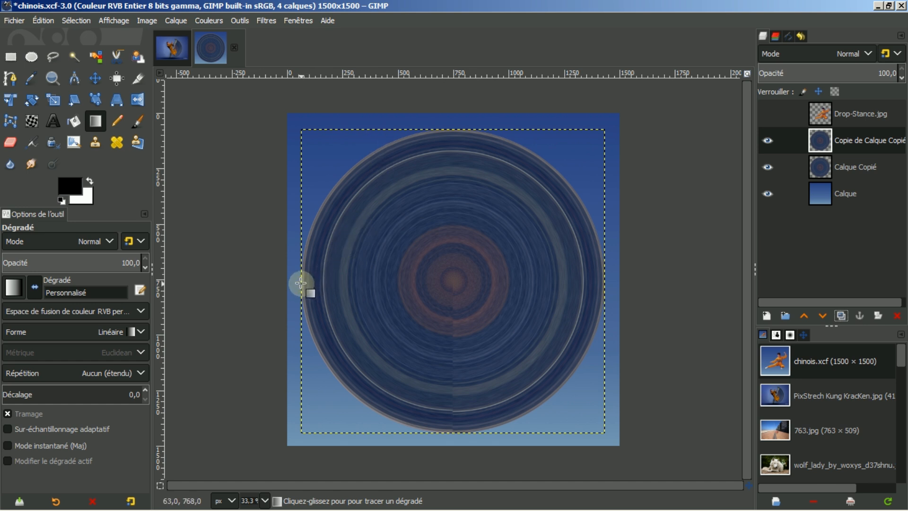
left_click_drag(300, 283, 604, 282)
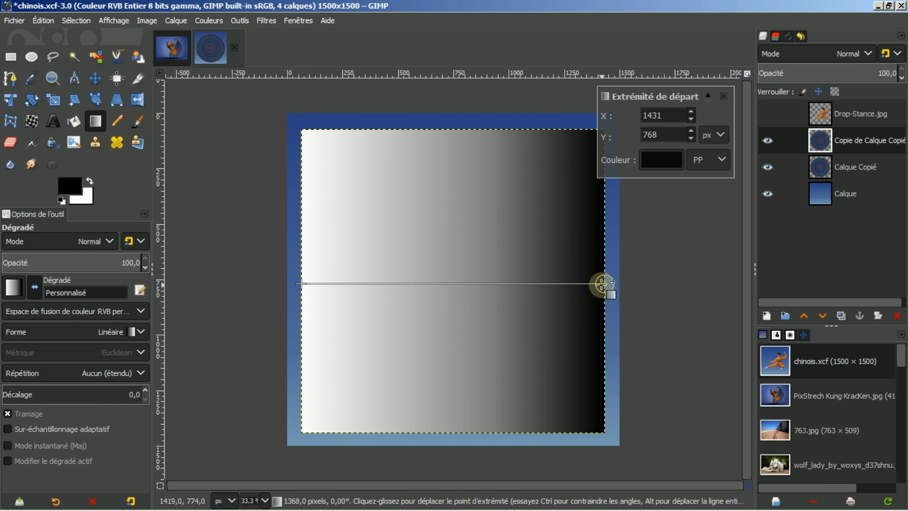
left_click_drag(602, 283, 531, 285)
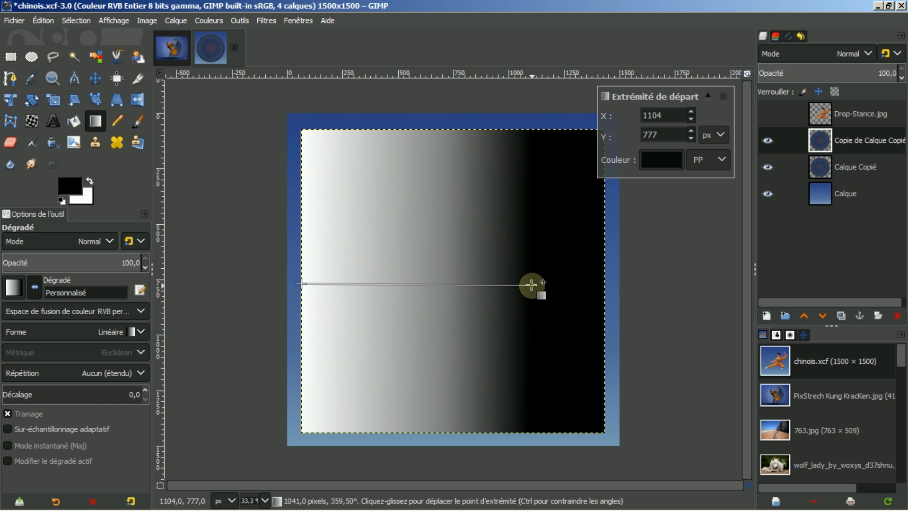
left_click(445, 284)
mouse_move(445, 284)
left_mouse_down()
mouse_move(425, 284)
mouse_move(439, 284)
left_mouse_up()
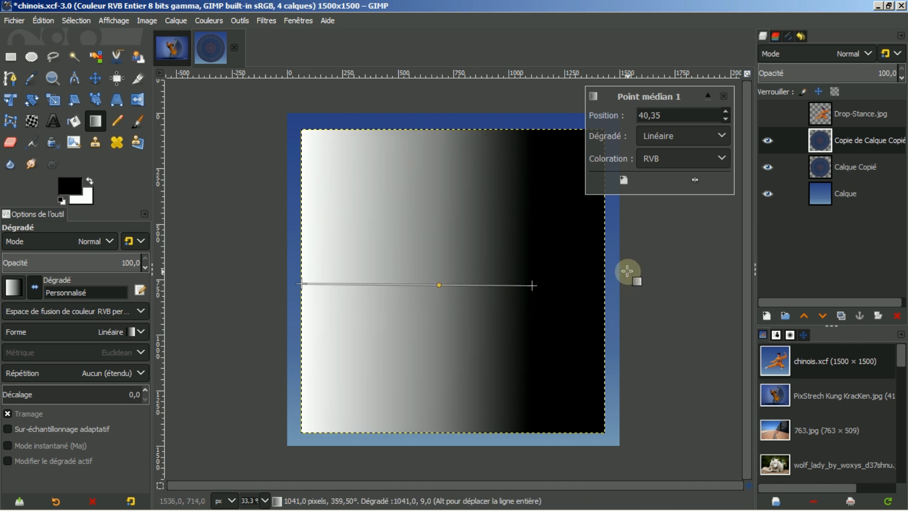
key("Return")
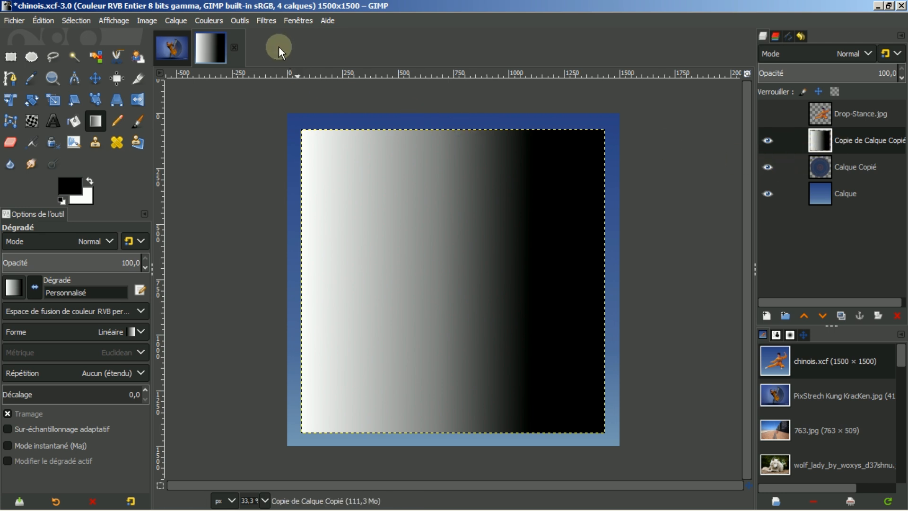
Apply the Polar Coordinates filter to the gradient layer with circle depth 100 and offset angle 0.
left_click(264, 21)
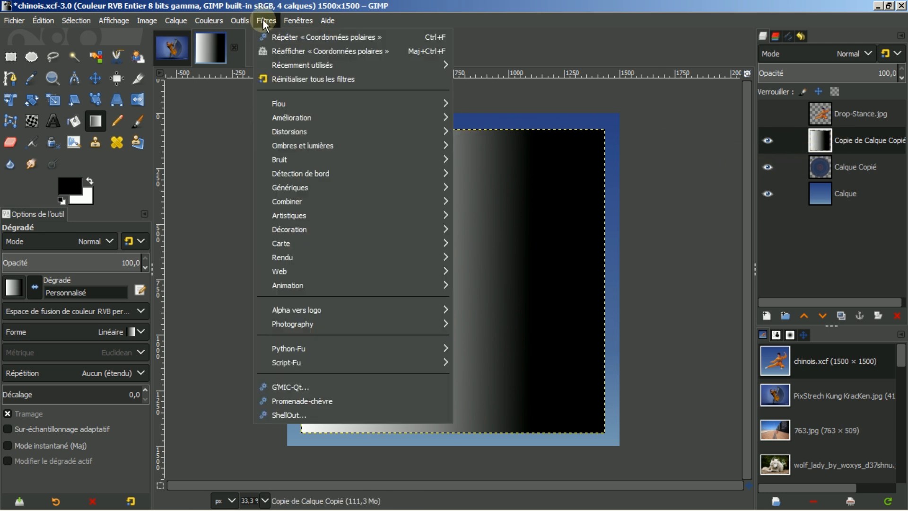
left_click(274, 52)
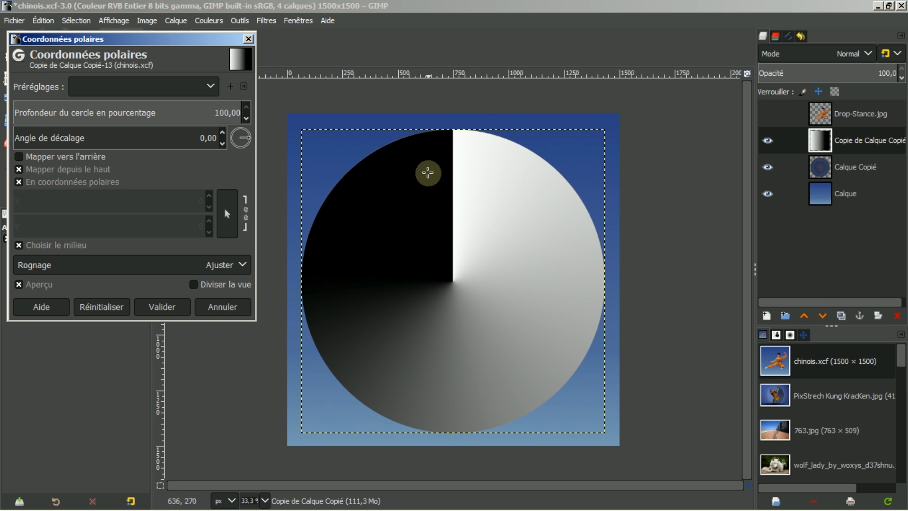
left_click(147, 307)
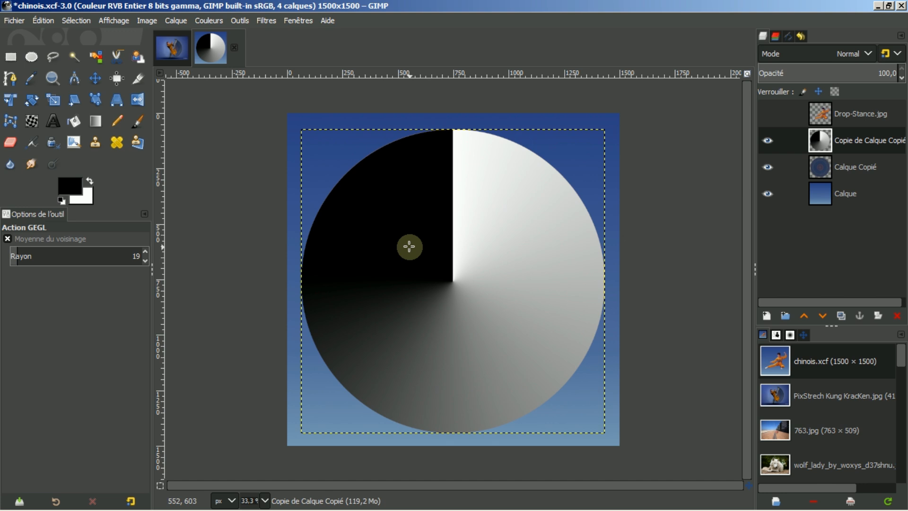
Copy the conical gradient layer, hide it, and add a white full-opacity mask to the Calque Copié layer.
key("ctrl+c")
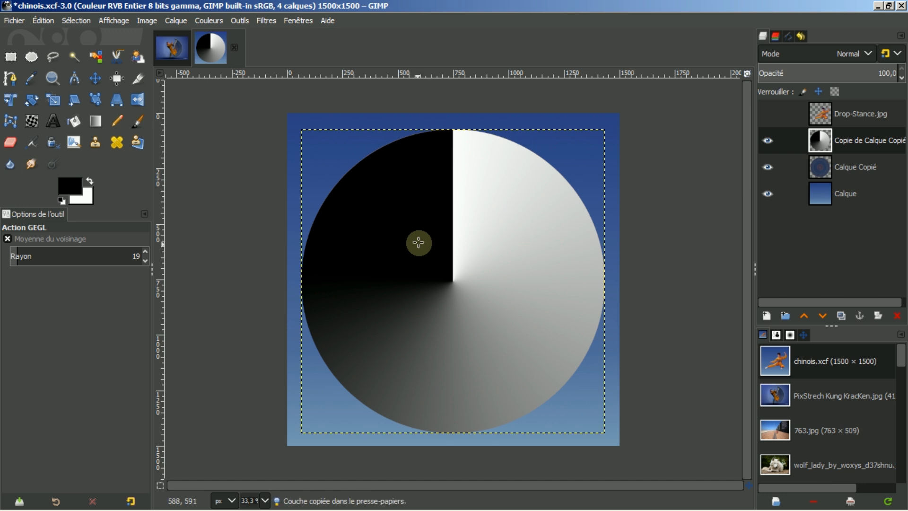
left_click(767, 140)
left_click(821, 167)
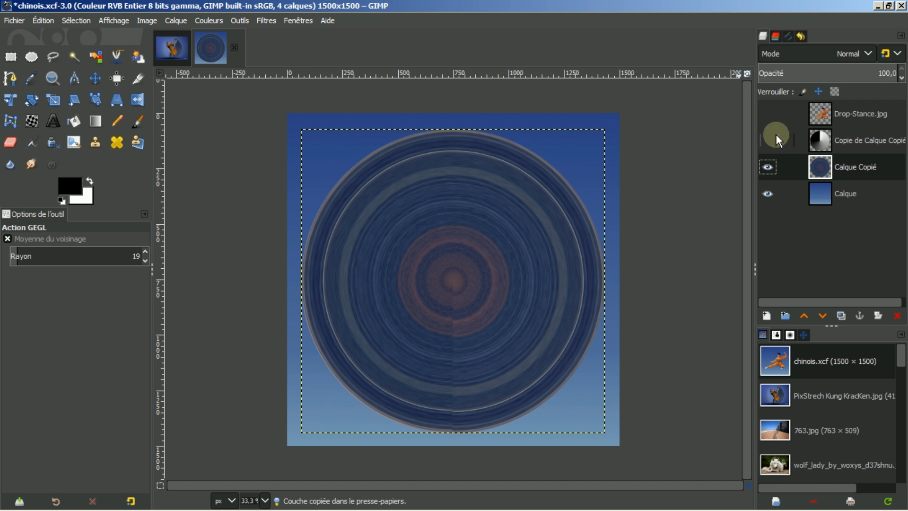
right_click(819, 164)
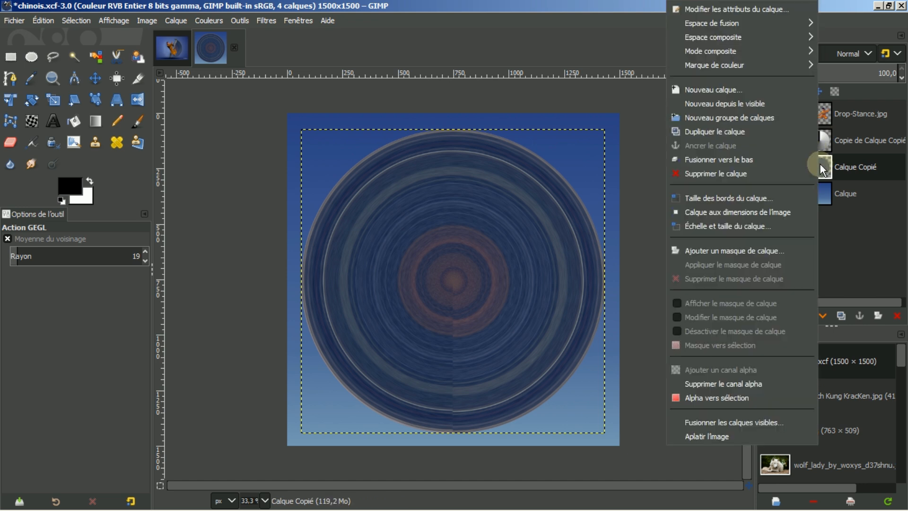
left_click(728, 250)
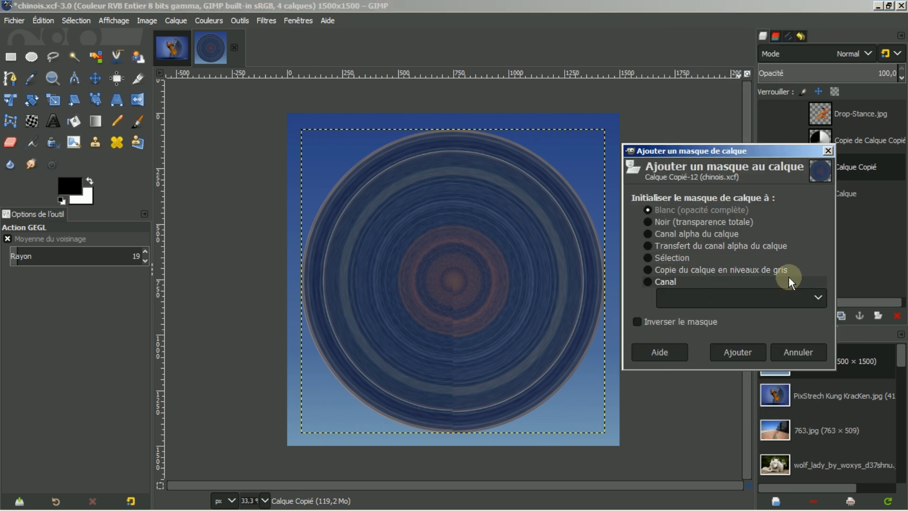
left_click(739, 351)
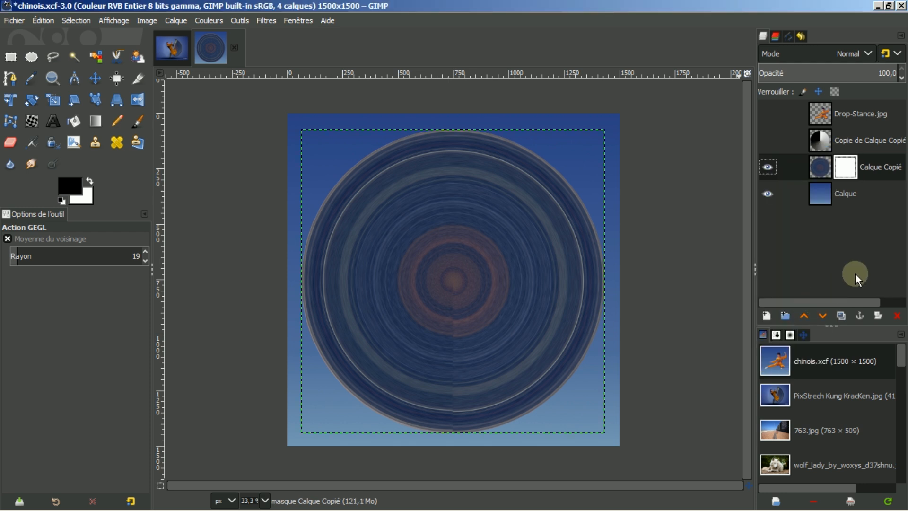
Paste the copied gradient into the Calque Copié layer mask and anchor the floating selection.
left_click(768, 142)
left_click(771, 141)
left_click(845, 167)
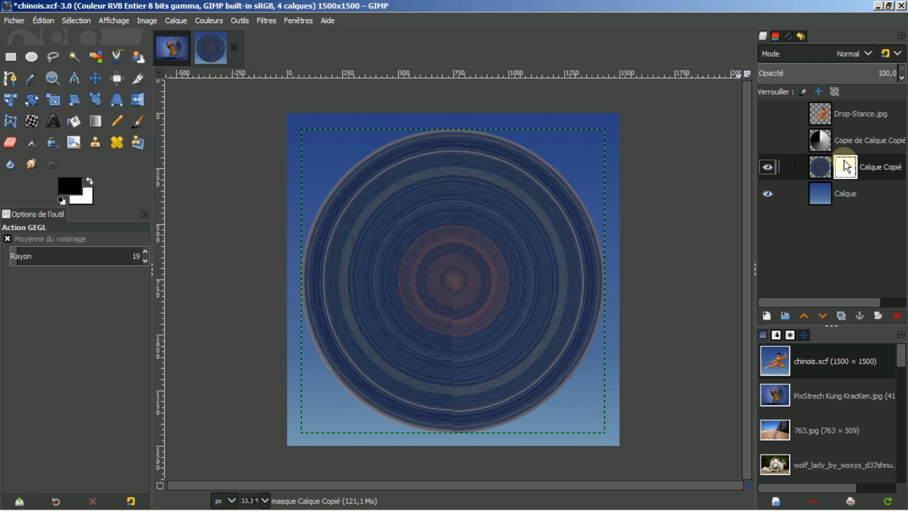
key("ctrl+v")
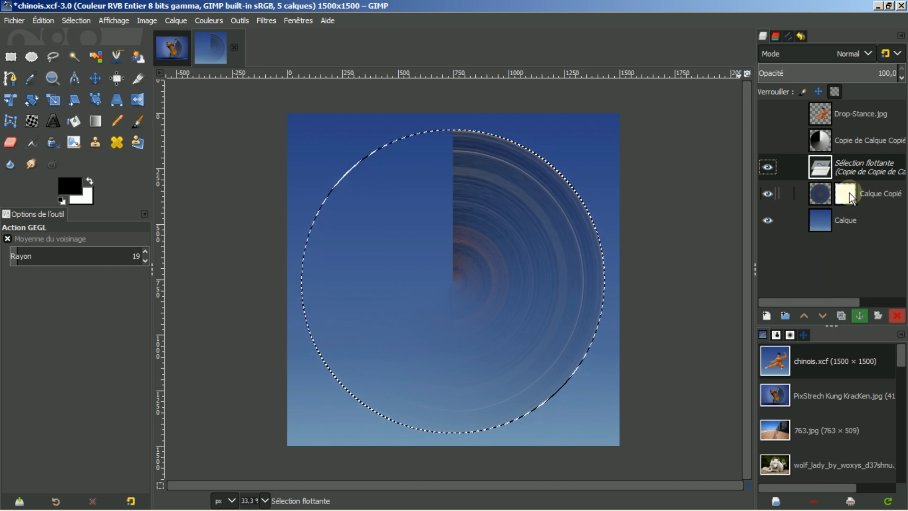
left_click(860, 316)
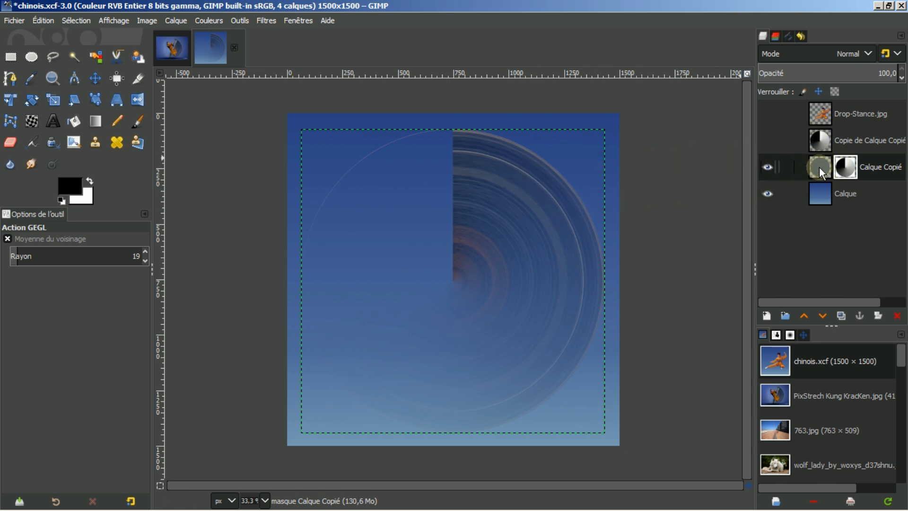
Hide the blue background layer, apply the mask of Calque Copié, and enlarge that layer to the image size.
left_click(767, 194)
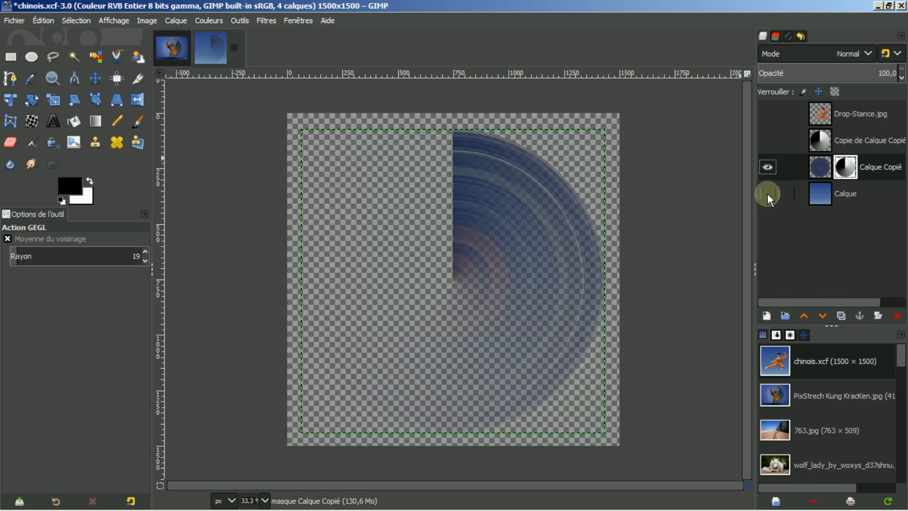
left_click(820, 169)
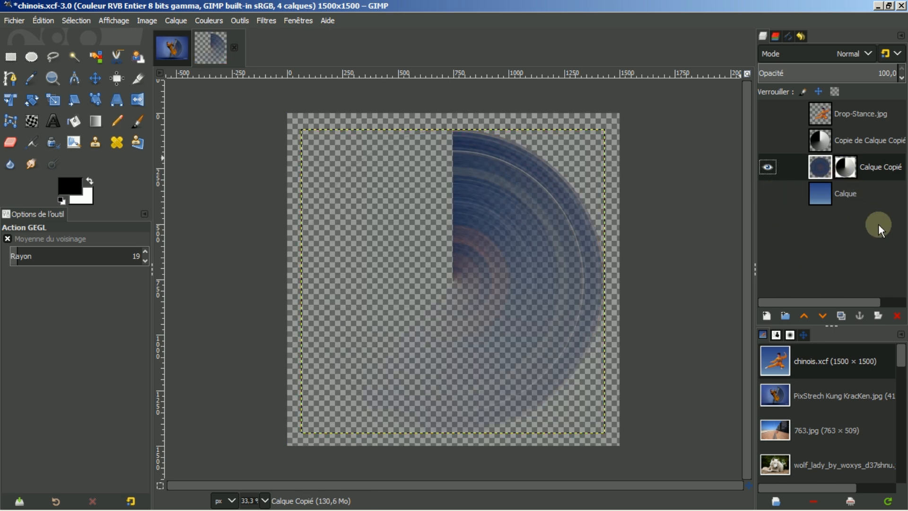
right_click(822, 168)
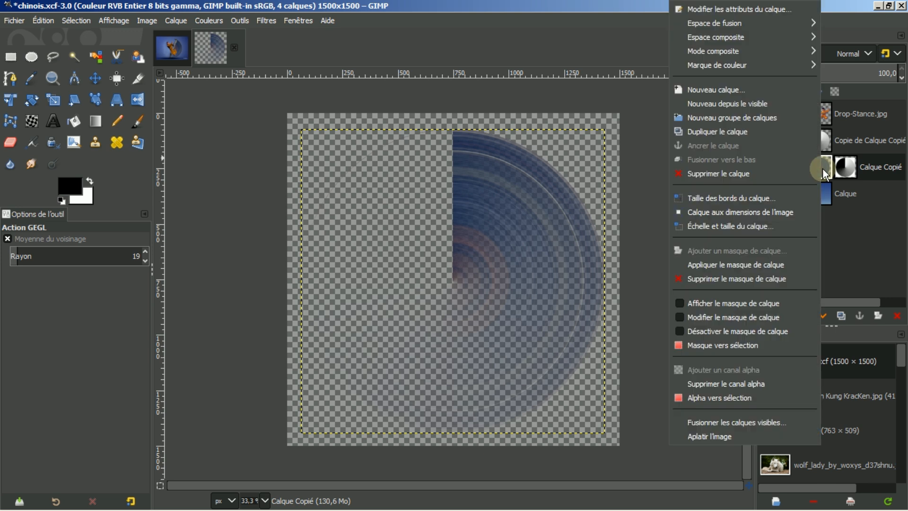
left_click(719, 266)
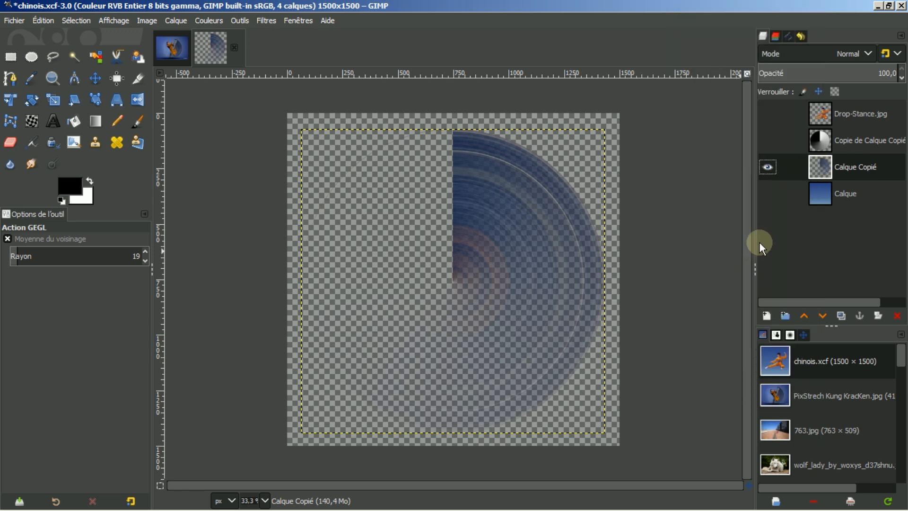
right_click(824, 168)
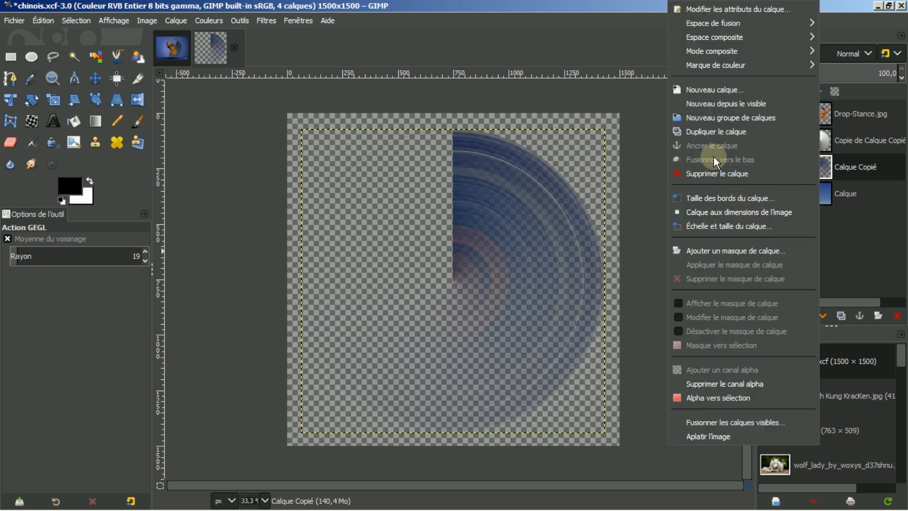
left_click(720, 213)
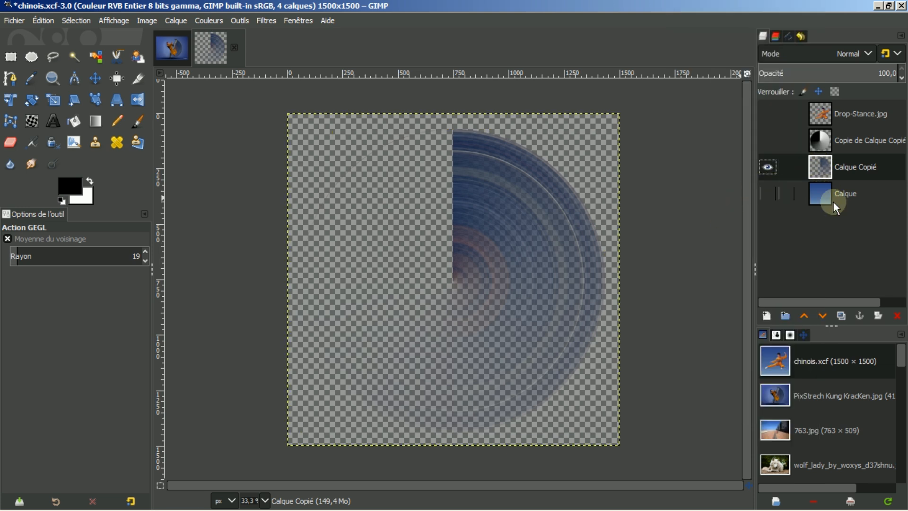
Make five duplicates of the faded circle layer Calque Copié to strengthen its opacity.
left_click(840, 314)
left_click(840, 314)
left_click(840, 314)
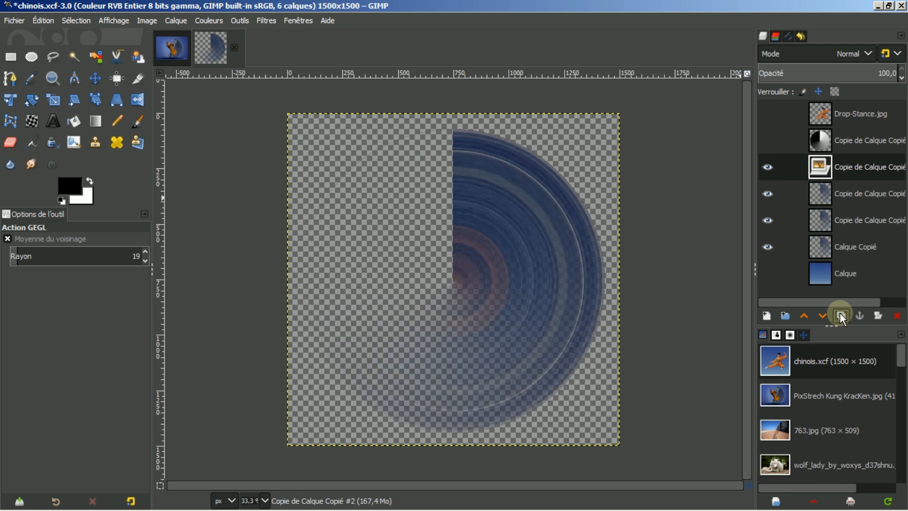
left_click(840, 315)
left_click(840, 315)
left_click(839, 315)
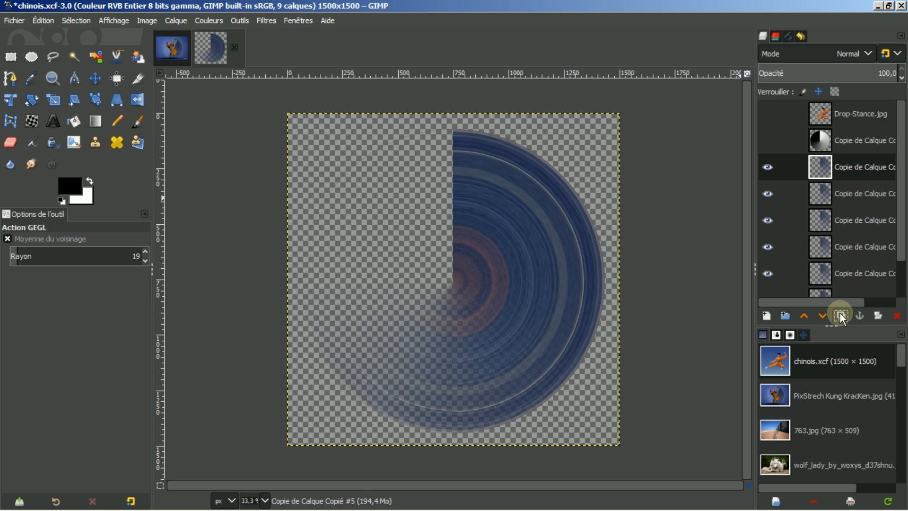
left_click_drag(903, 178, 905, 246)
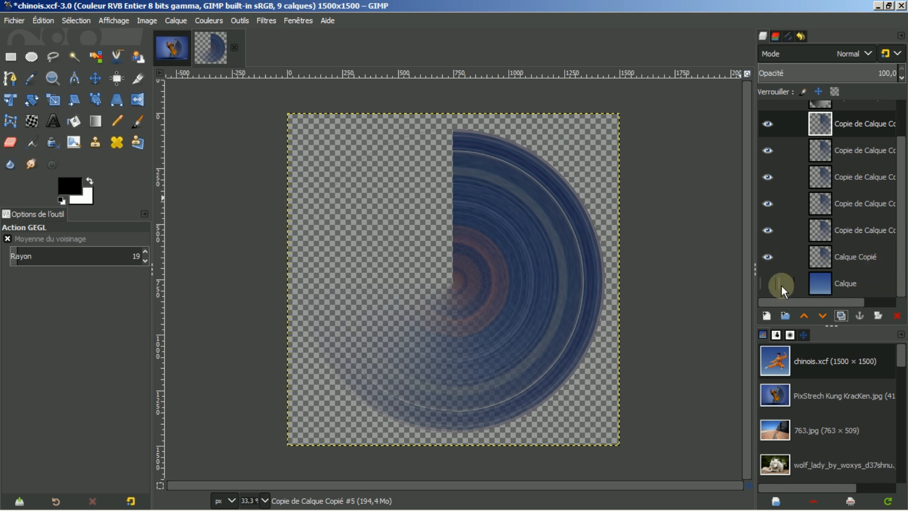
scroll(903, 208, "up", 1)
left_click_drag(903, 208, 905, 151)
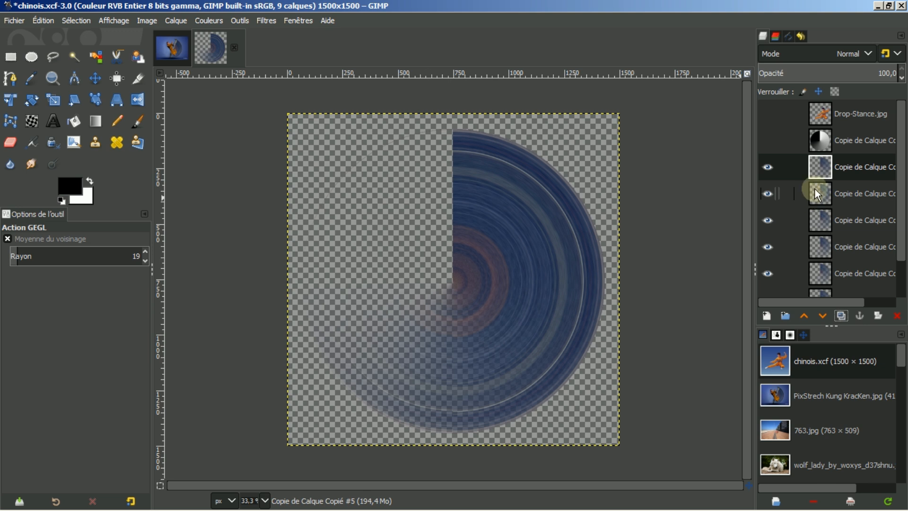
Merge the visible circle layers into one, clipped to the bottom layer, without discarding invisible layers.
right_click(849, 168)
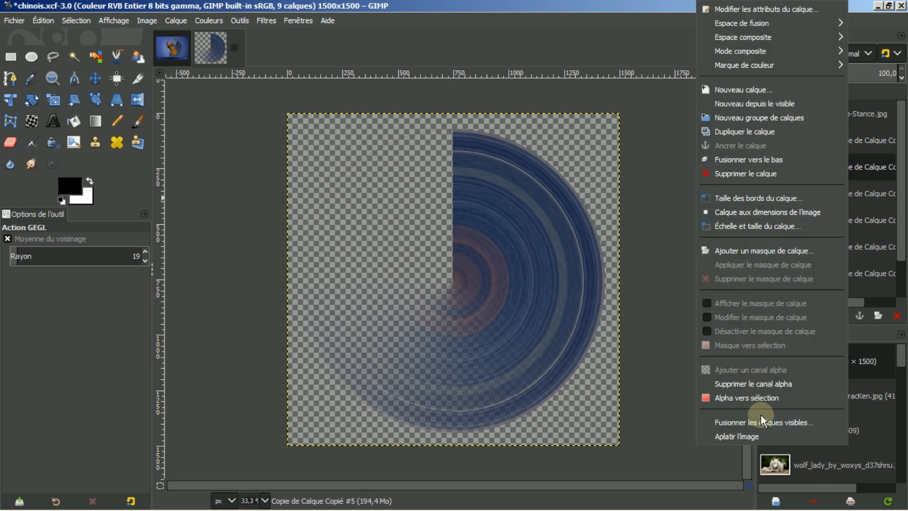
left_click(728, 421)
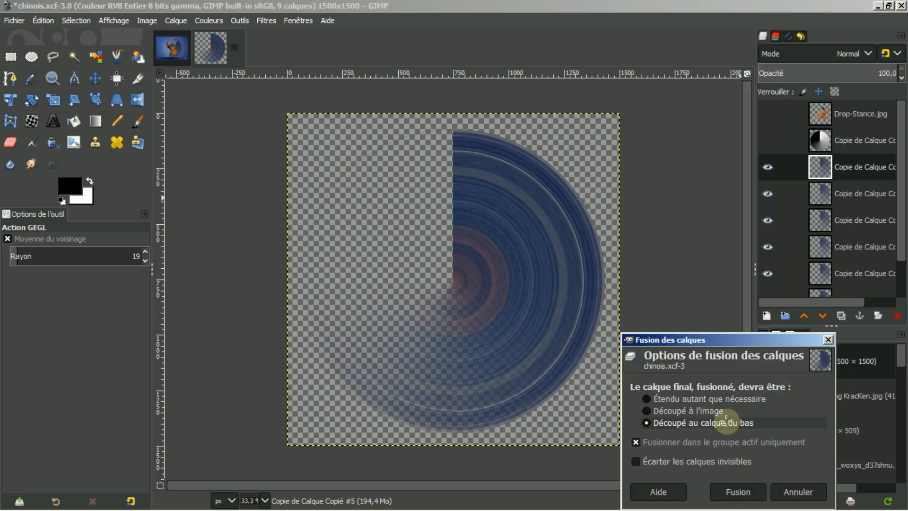
left_click_drag(748, 339, 759, 152)
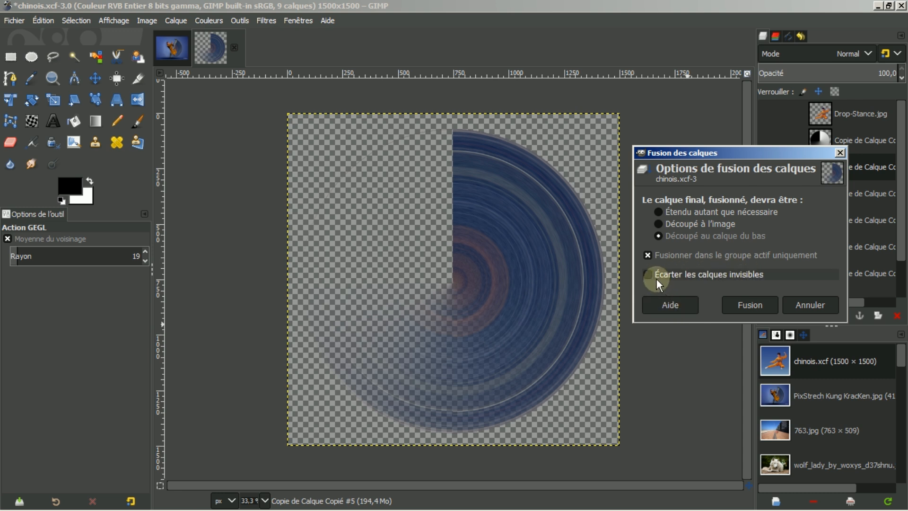
left_click_drag(729, 150, 624, 159)
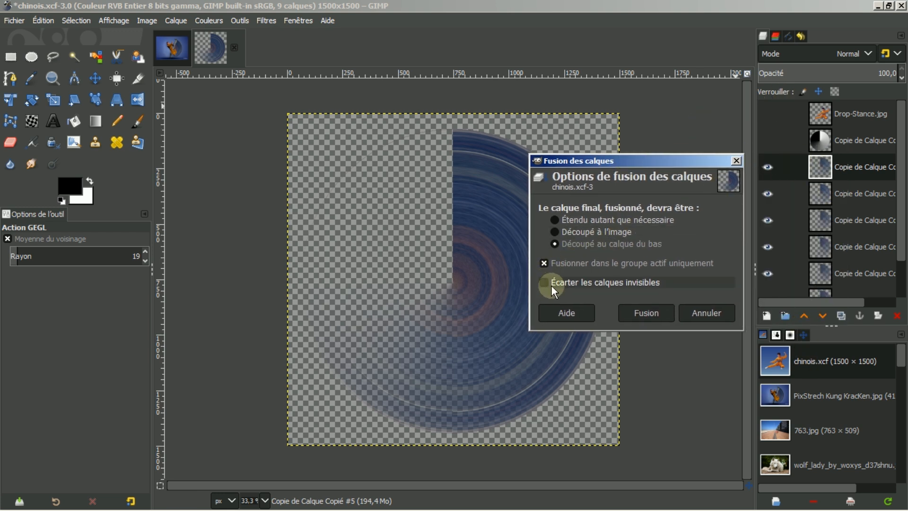
left_click(646, 312)
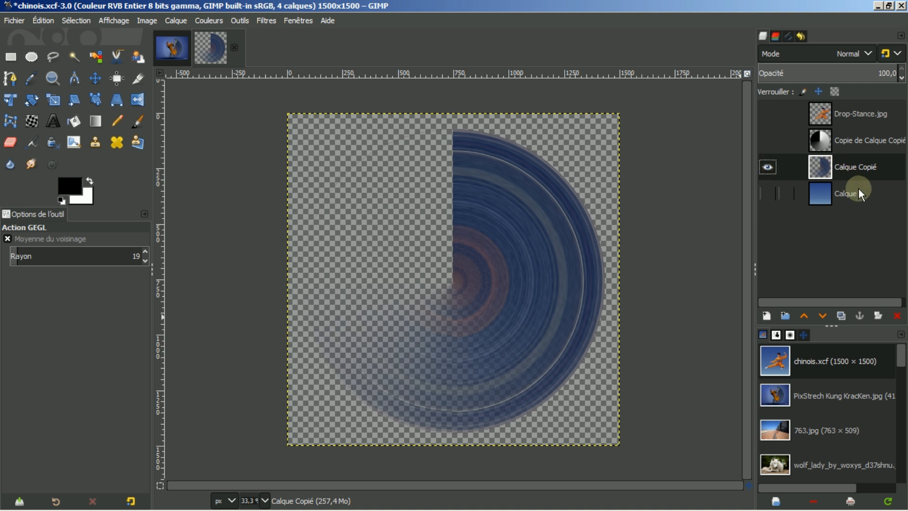
Show the Drop-Stance.jpg fighter and the blue Calque background, and delete the hidden conical gradient layer between fighter and circle.
left_click(768, 114)
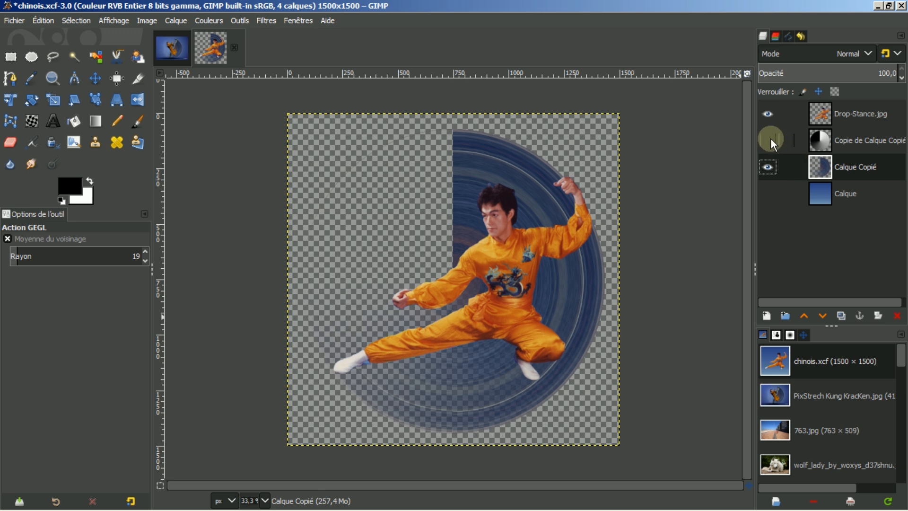
left_click(825, 139)
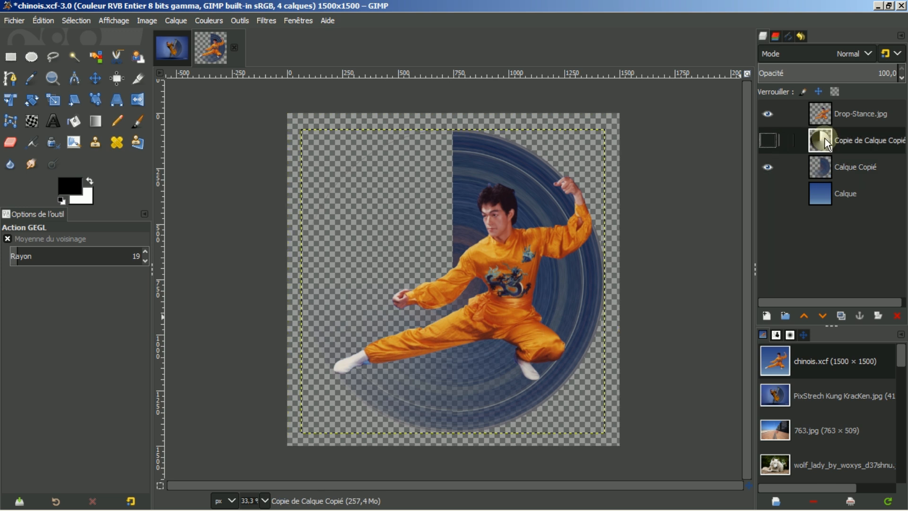
left_click(897, 316)
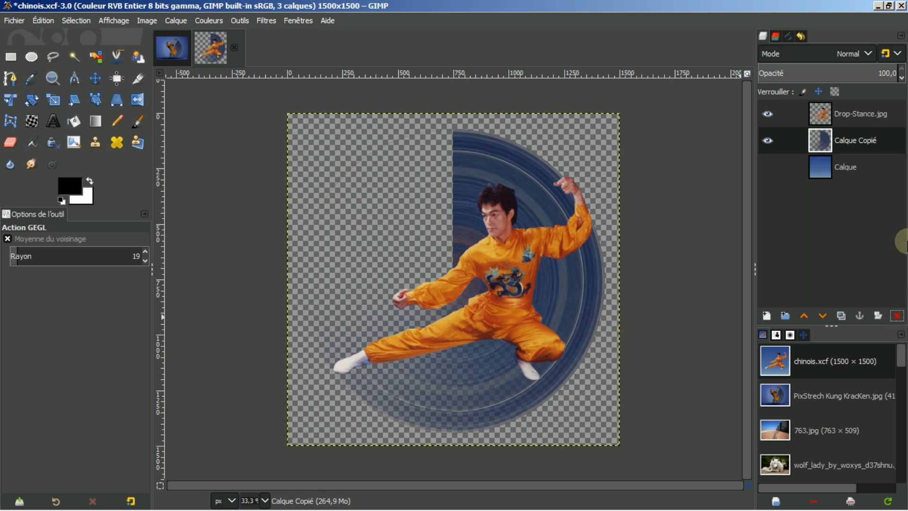
left_click(768, 165)
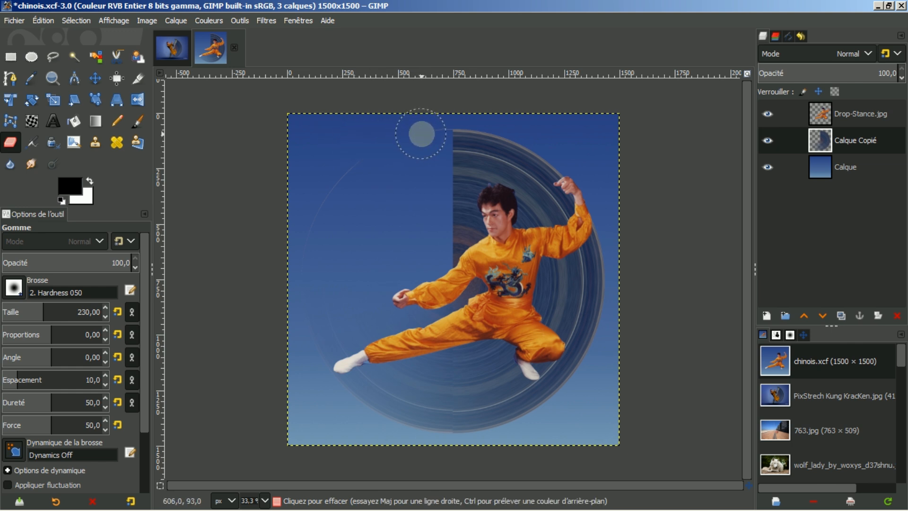
Erase the faint leftover circle line above and left of the fighter on Calque Copié, using a size 230 Hardness 050 brush.
mouse_move(427, 128)
left_mouse_down()
mouse_move(338, 177)
mouse_move(369, 169)
mouse_move(415, 135)
left_mouse_up()
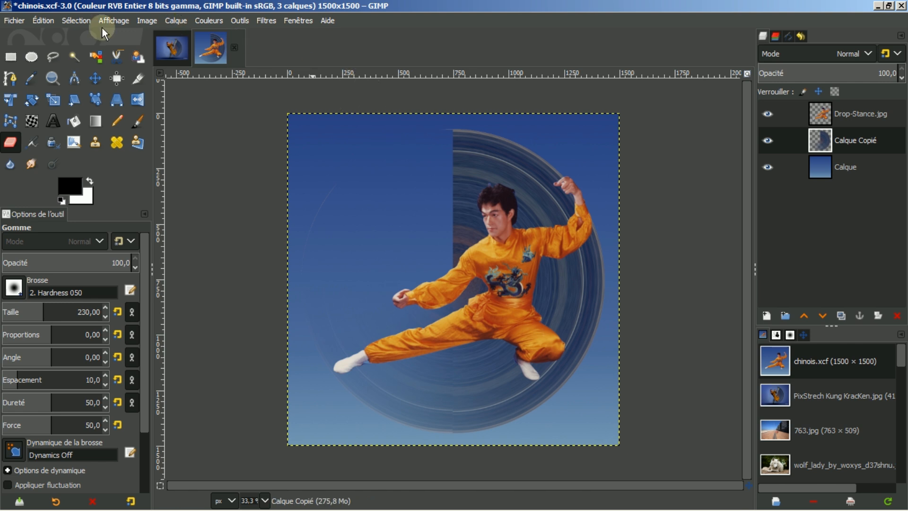
Rotate the Calque Copié circle layer by about 67.15° around its centre at 750, 750 px, and fit the layer to the image size.
left_click(812, 139)
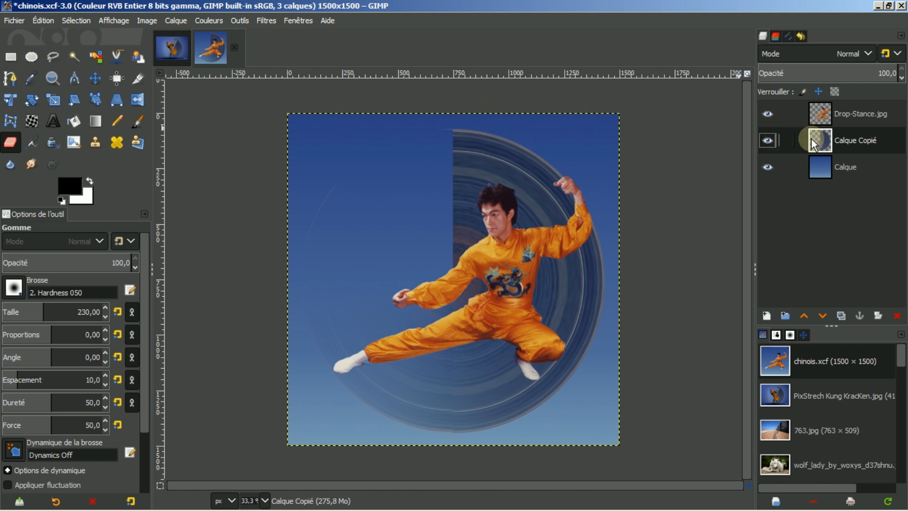
left_click(31, 100)
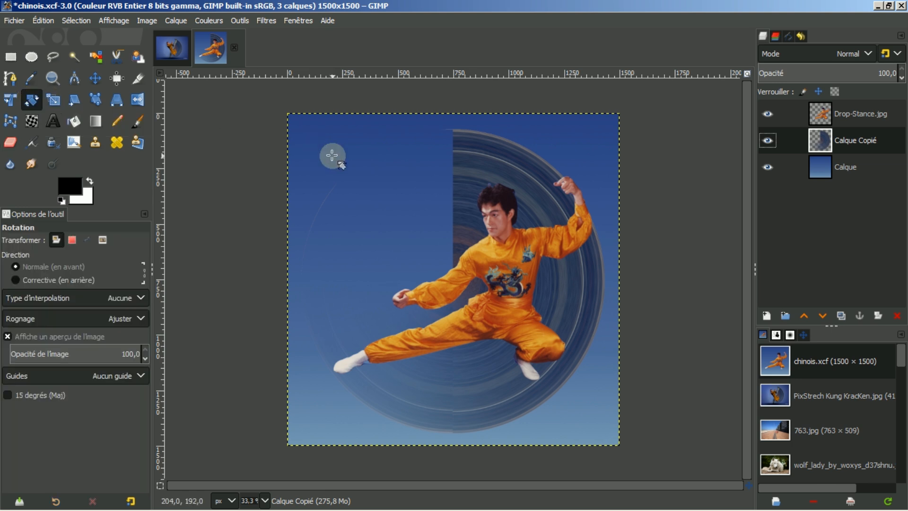
left_click(374, 174)
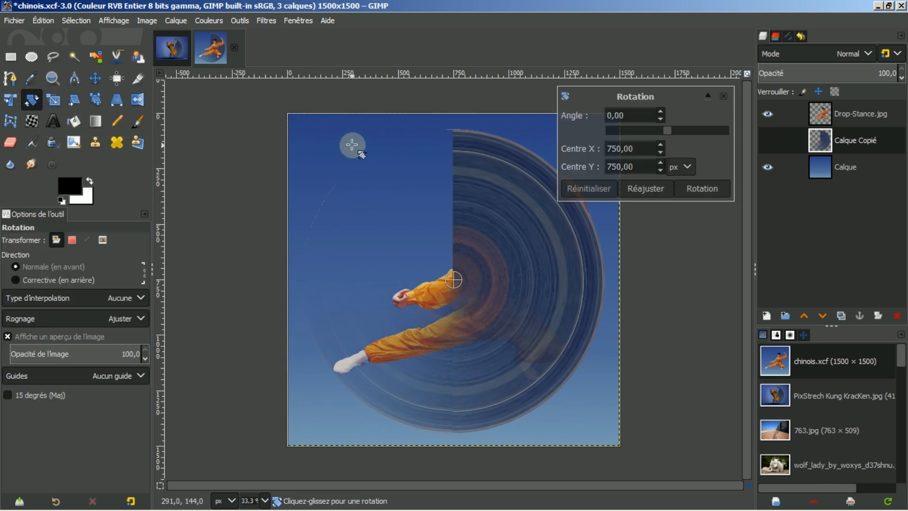
left_click(711, 95)
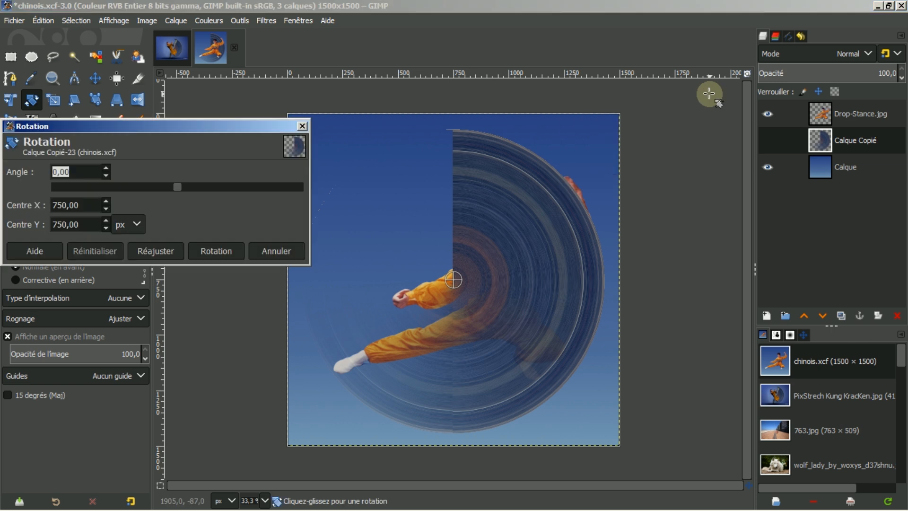
left_click_drag(377, 141, 473, 192)
left_click_drag(452, 150, 479, 179)
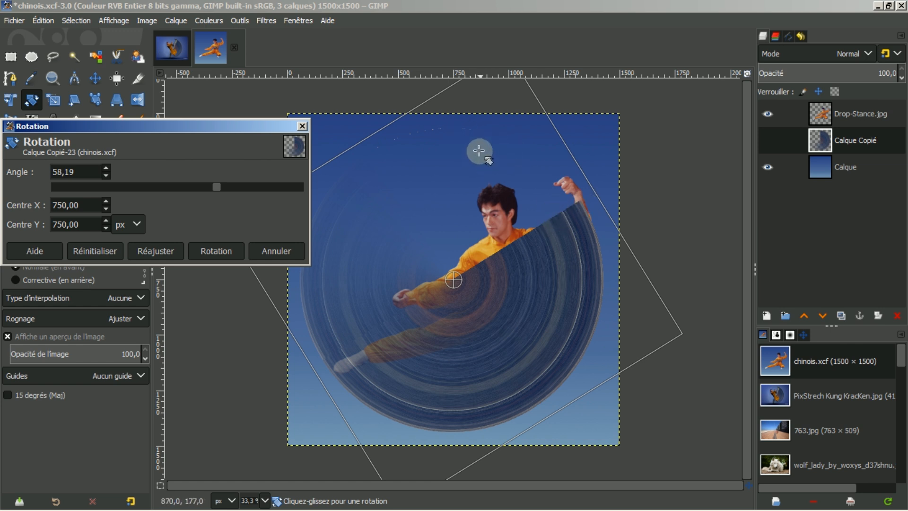
left_click_drag(456, 128, 473, 155)
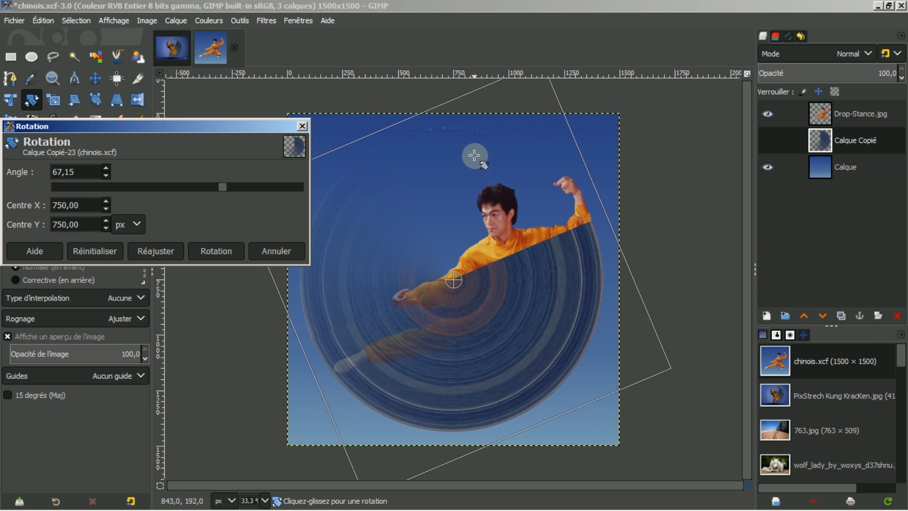
left_click(222, 253)
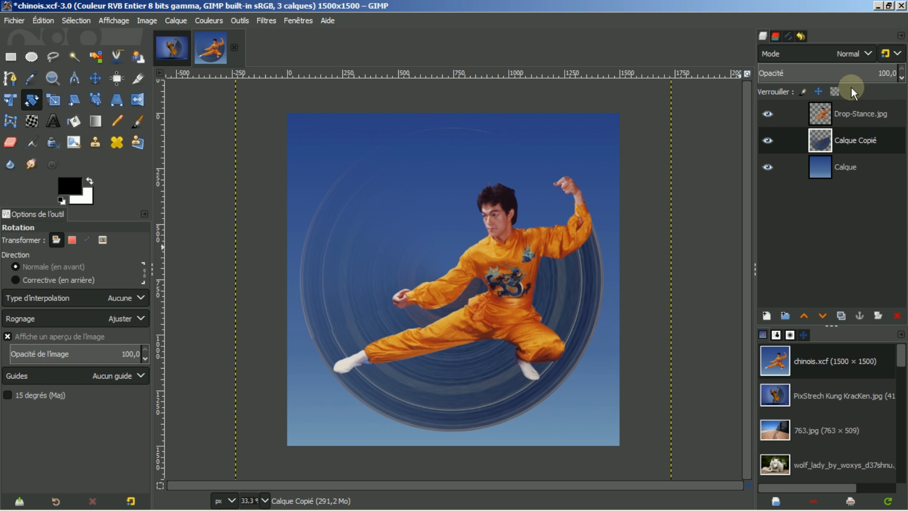
right_click(843, 138)
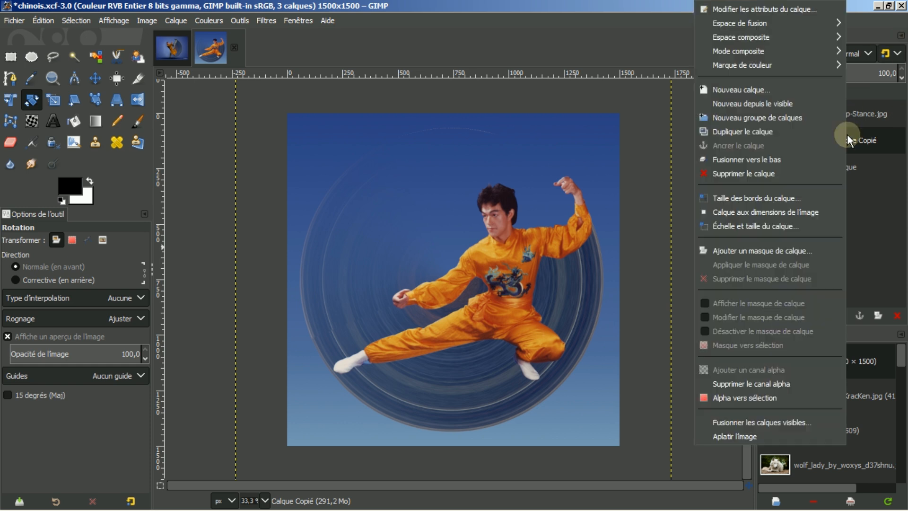
left_click(755, 212)
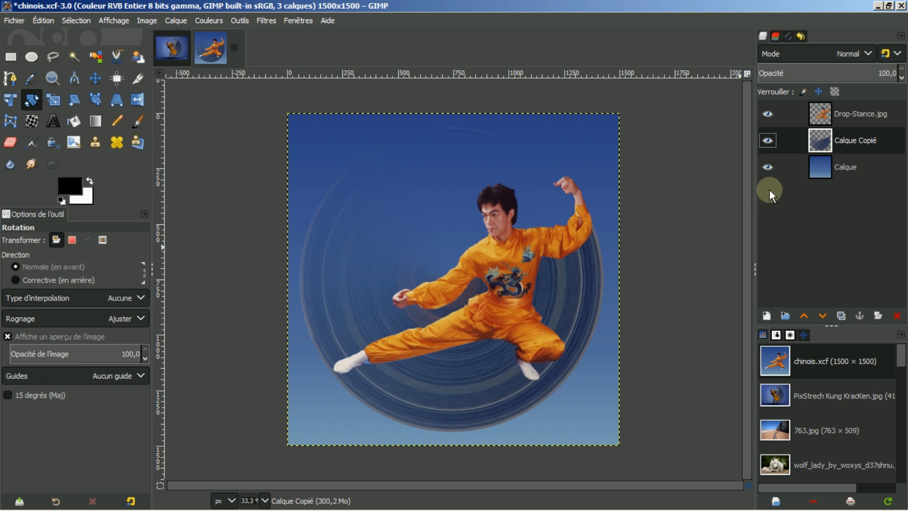